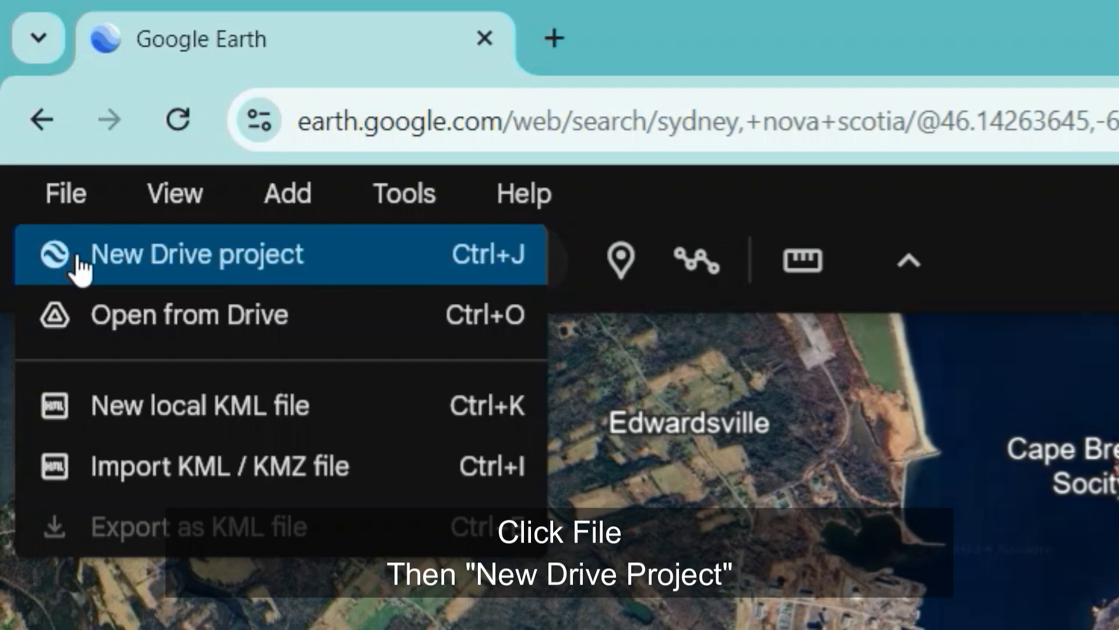
# Create a new Drive project and save its title as "Google Earth Tutorial"
pyautogui.click(80, 265)
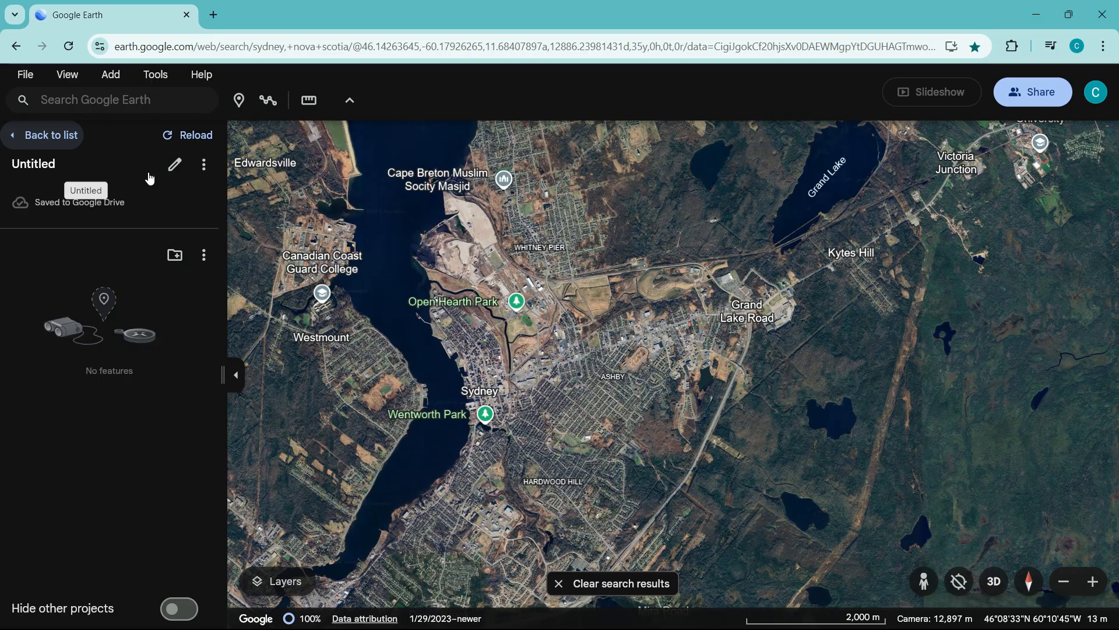
pyautogui.click(174, 164)
pyautogui.press('BackSpace')
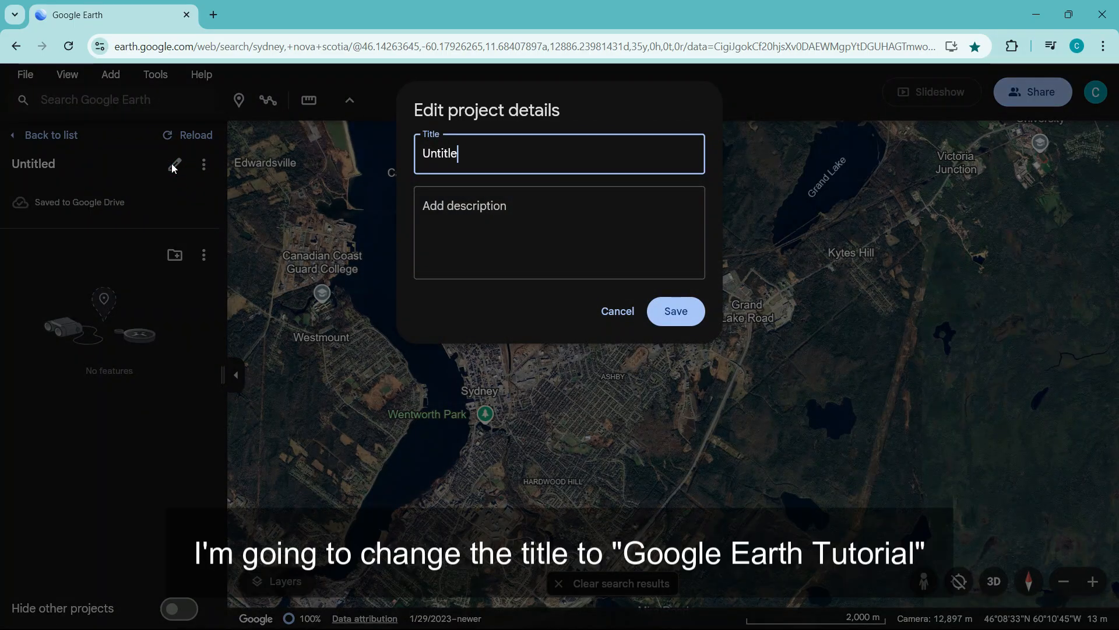
pyautogui.press('BackSpace')
pyautogui.press('BackSpace')
pyautogui.press('BackSpace')
pyautogui.press('BackSpace')
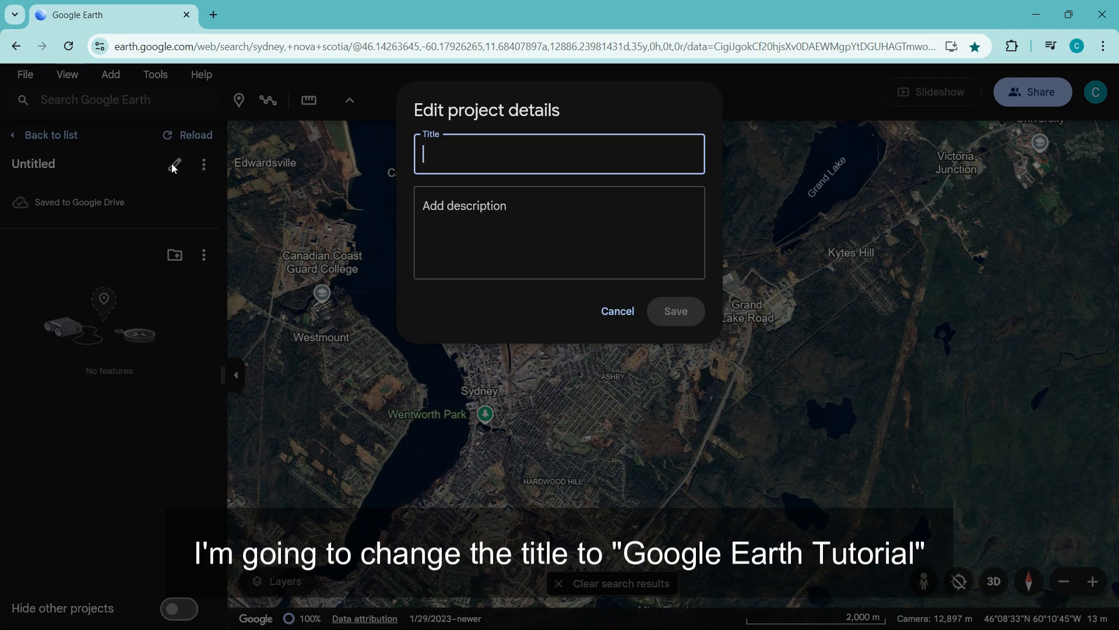
pyautogui.write('Google')
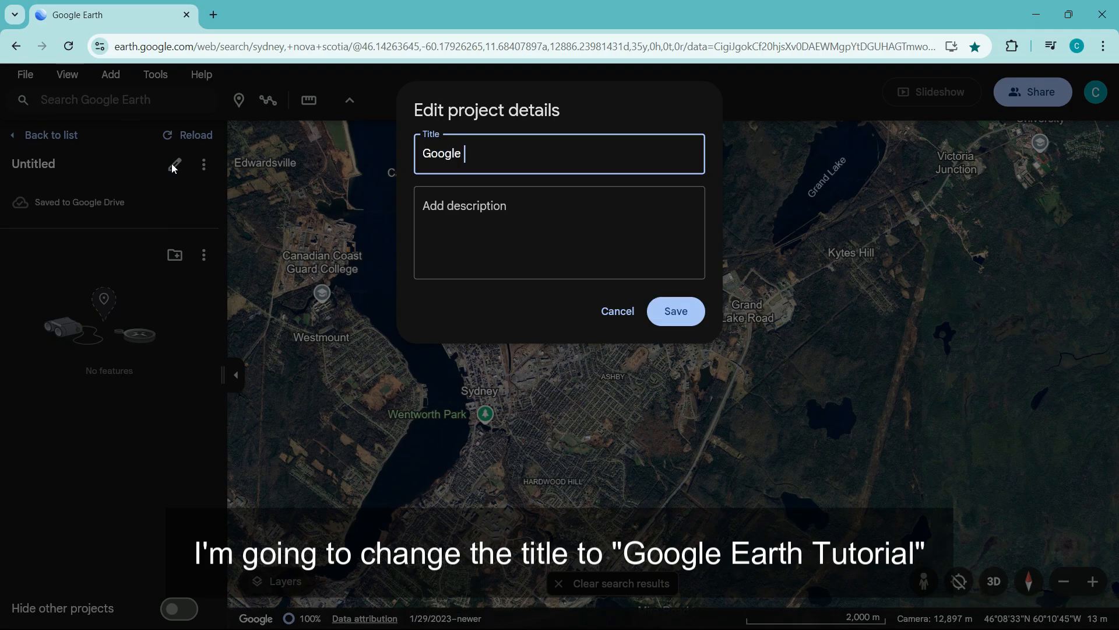
pyautogui.write(' Earth Tut')
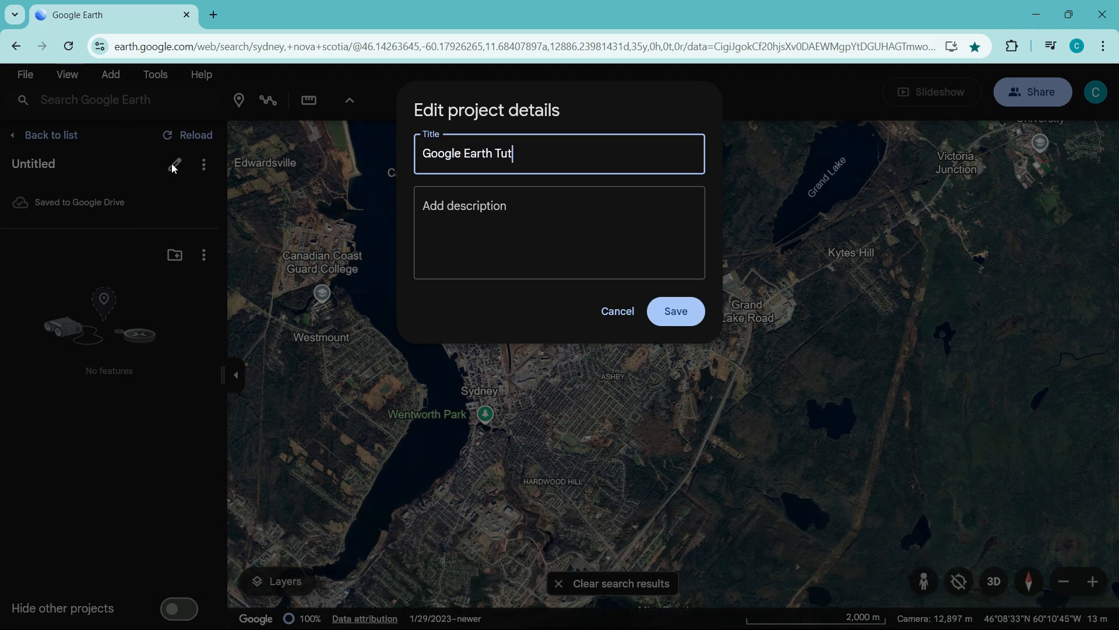
pyautogui.write('orial')
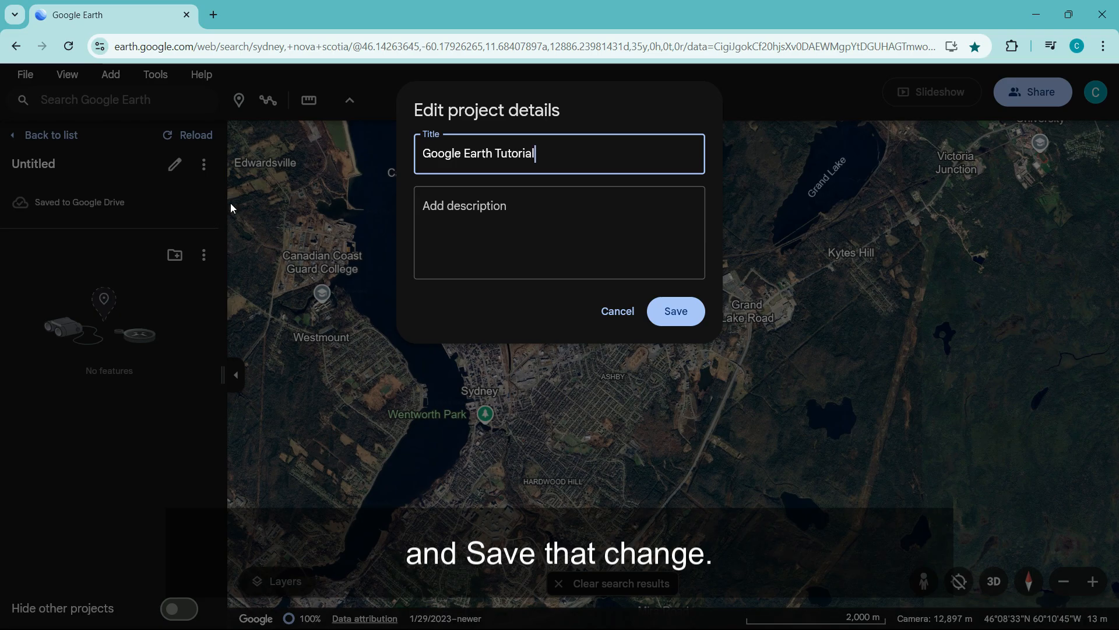
pyautogui.click(677, 312)
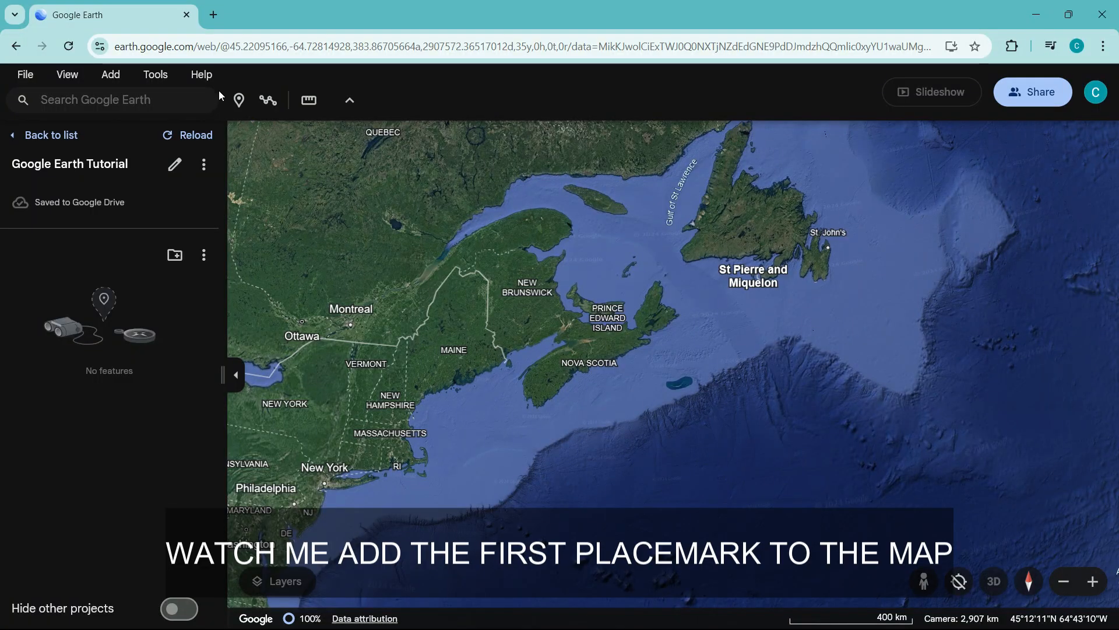
# Add a placemark in the open ocean southeast of St. John's and name it "Place 1"
pyautogui.click(238, 105)
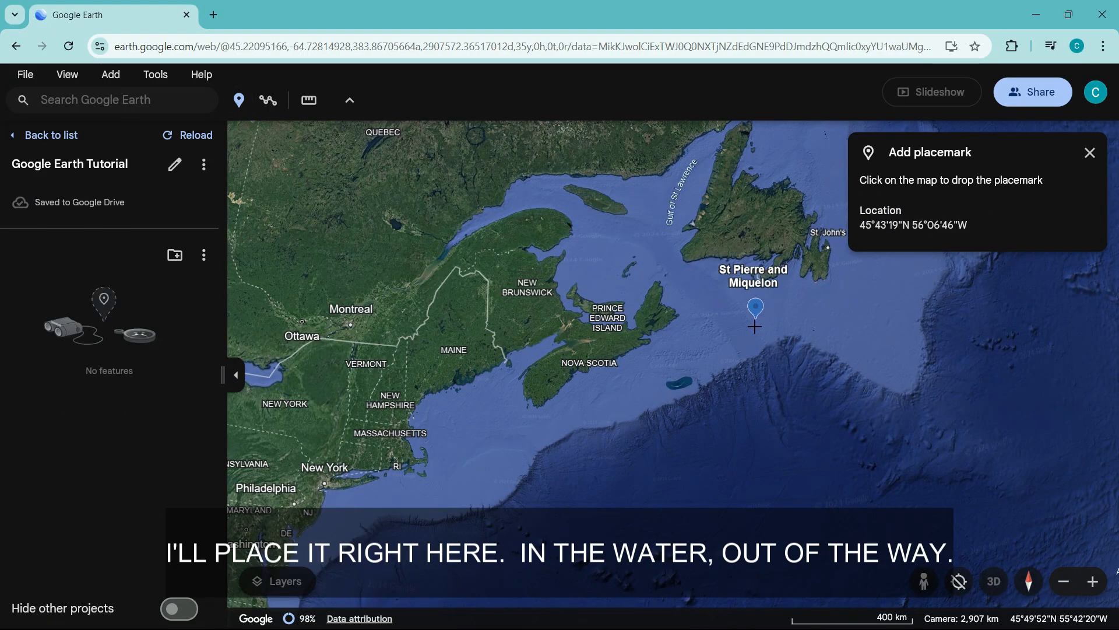
pyautogui.click(918, 357)
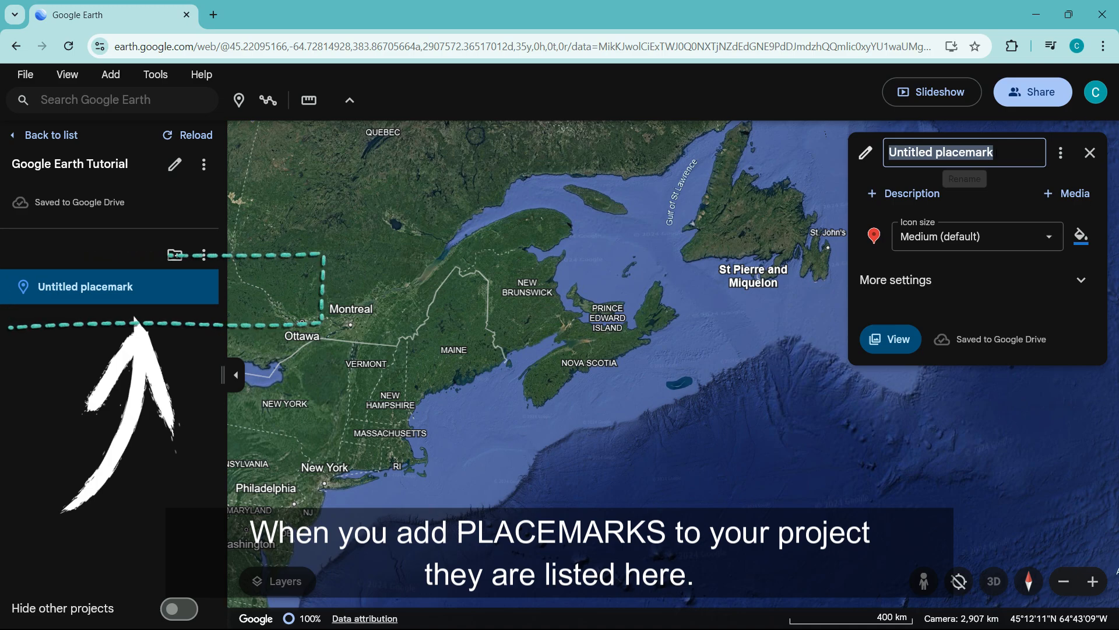
pyautogui.moveTo(1005, 153); pyautogui.dragTo(883, 153)
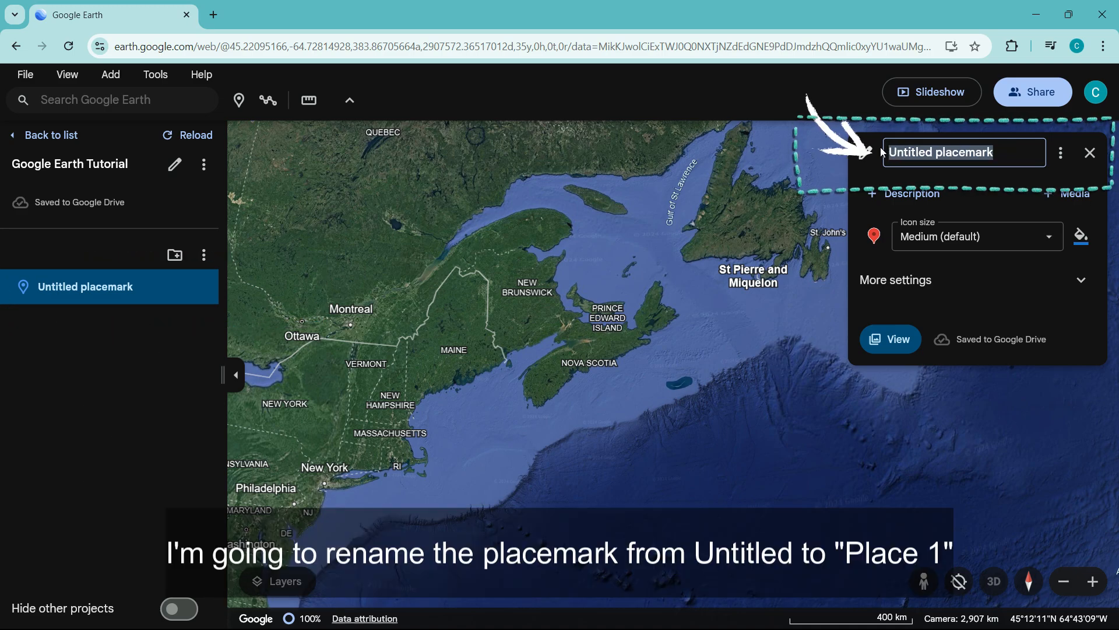
pyautogui.write('Place 1')
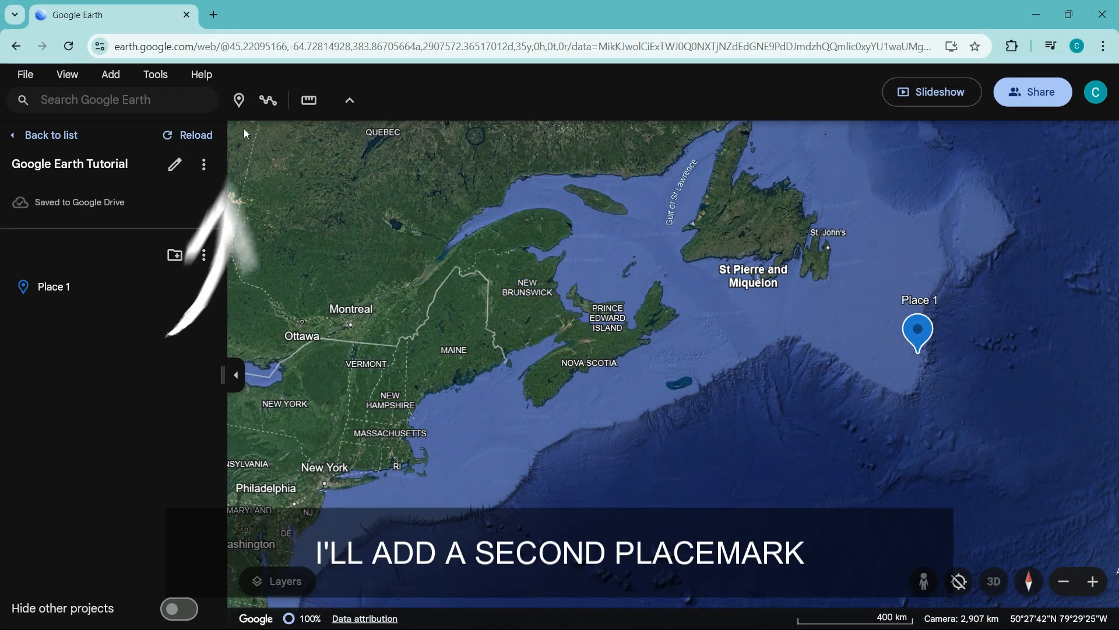
# Add a second placemark in the ocean just south of Place 1 and name it "Place 2"
pyautogui.click(239, 100)
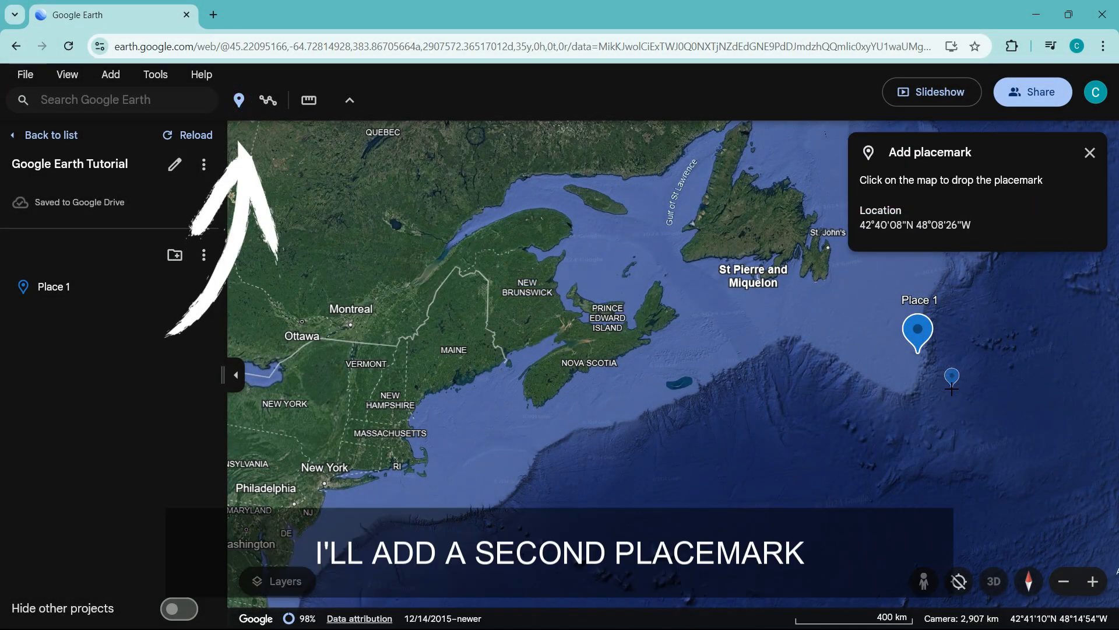
pyautogui.click(916, 397)
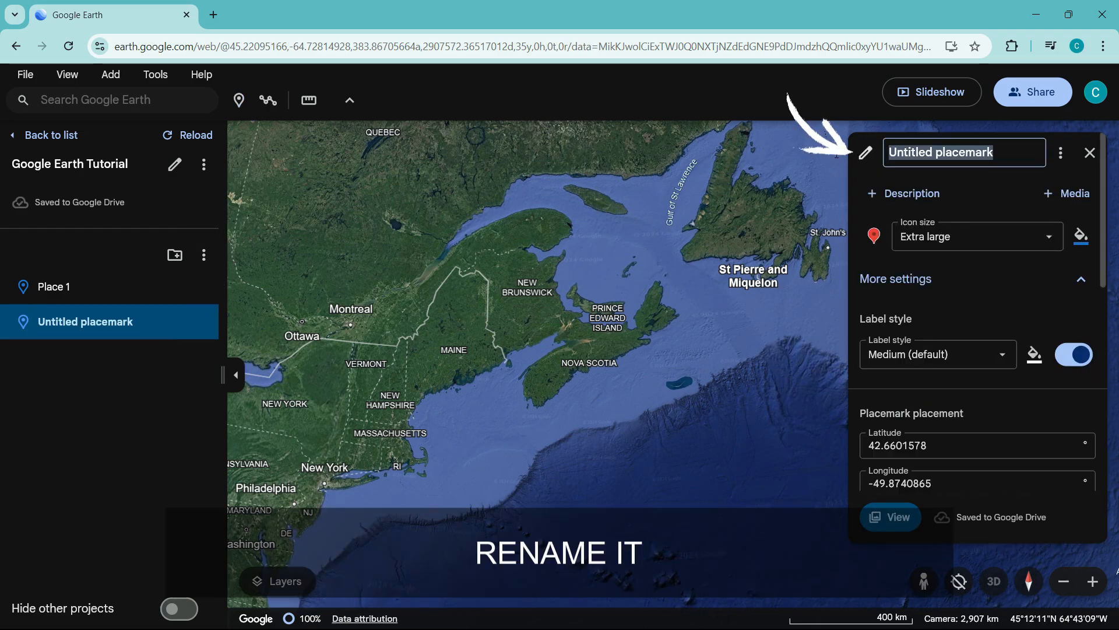
pyautogui.write('Place 2')
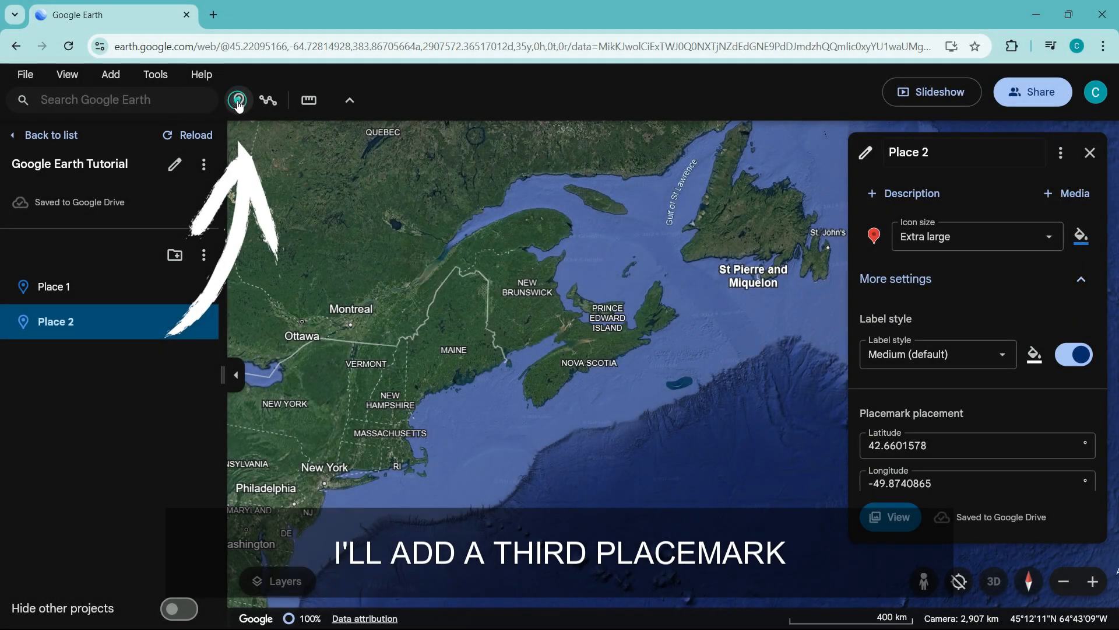
# Add a third placemark in the ocean just south of Place 2 and name it "Place 3"
pyautogui.click(238, 101)
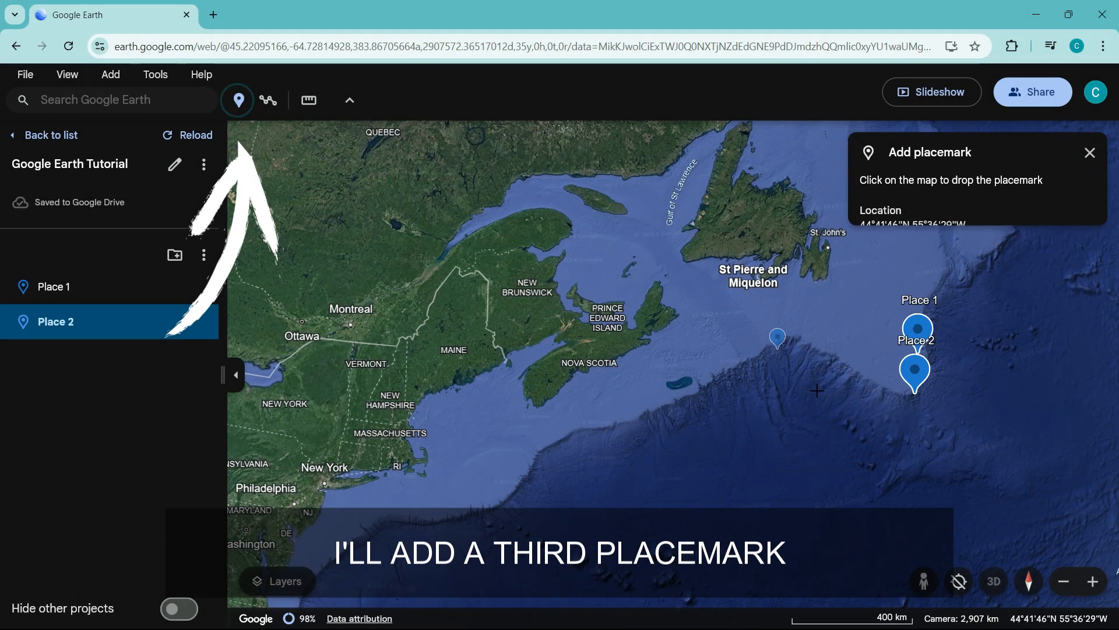
pyautogui.click(915, 432)
pyautogui.write('Place 3')
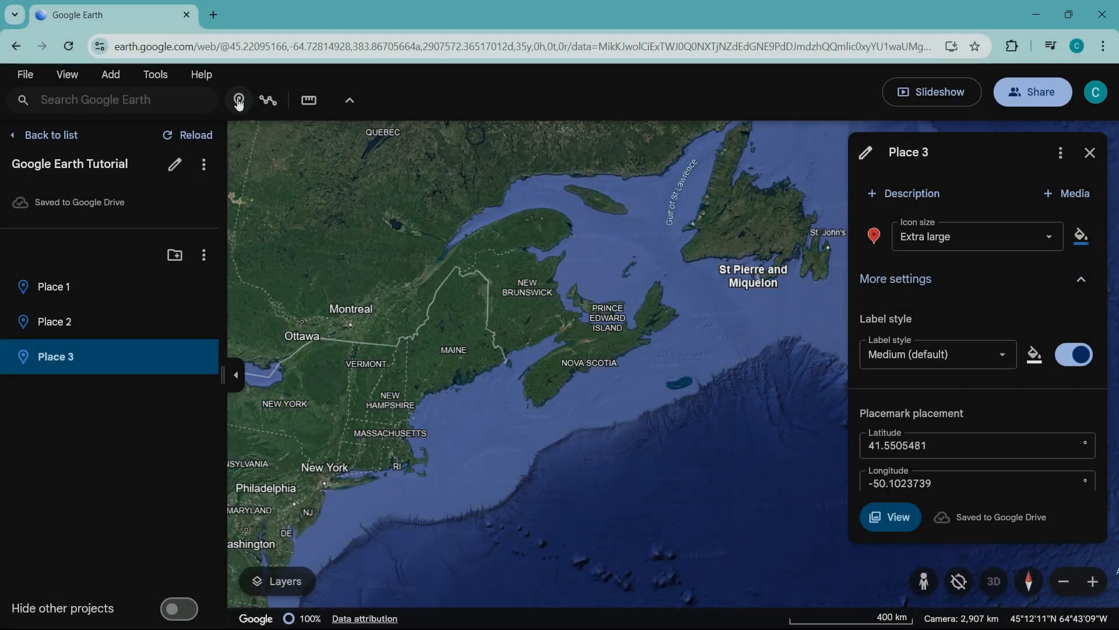
# Add a fourth placemark in the ocean just south of Place 3, name it "Place 4", and close its details
pyautogui.click(238, 100)
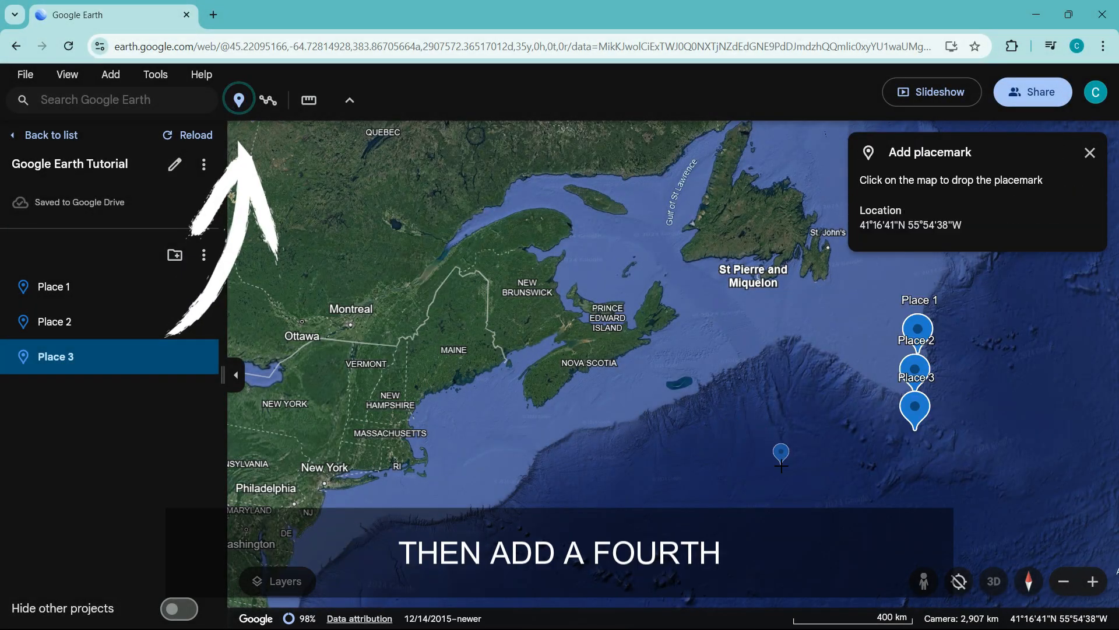
pyautogui.click(913, 451)
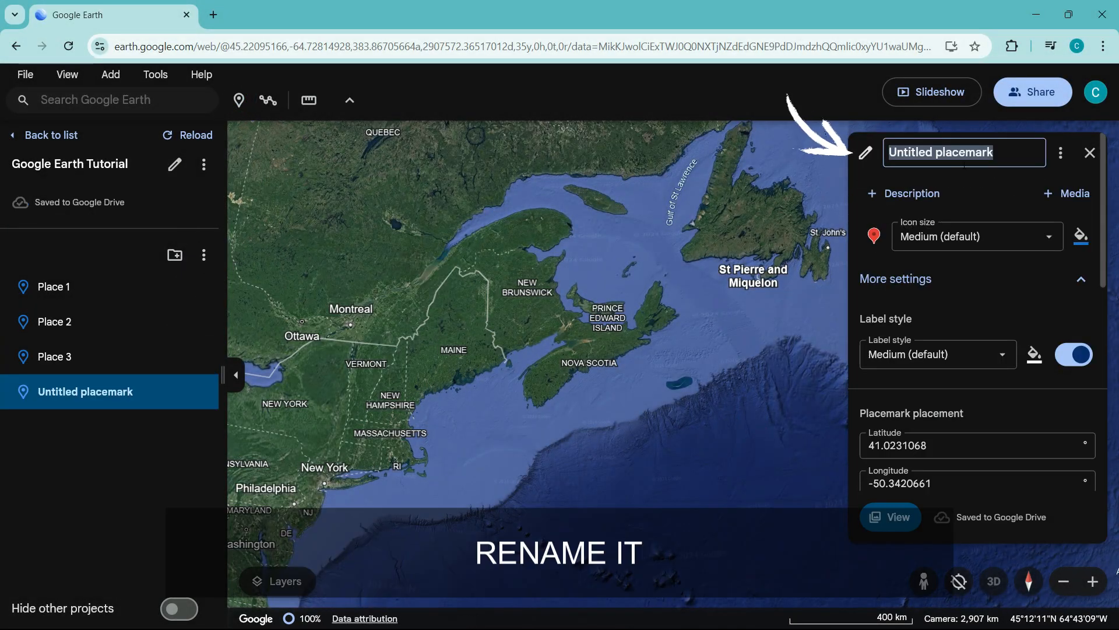
pyautogui.write('Place 4')
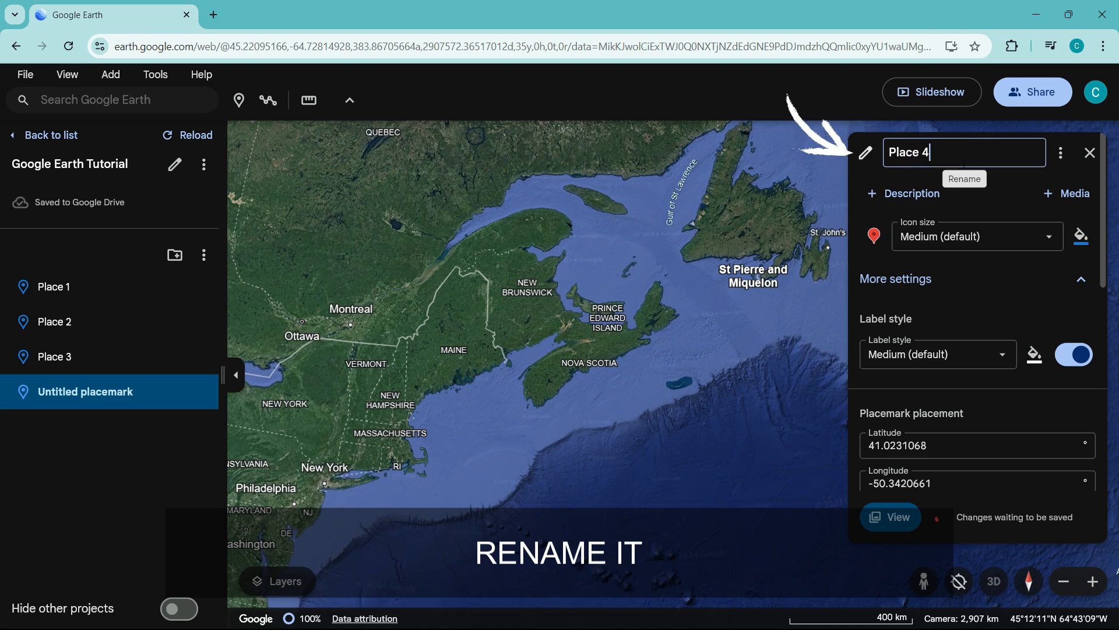
pyautogui.click(1089, 153)
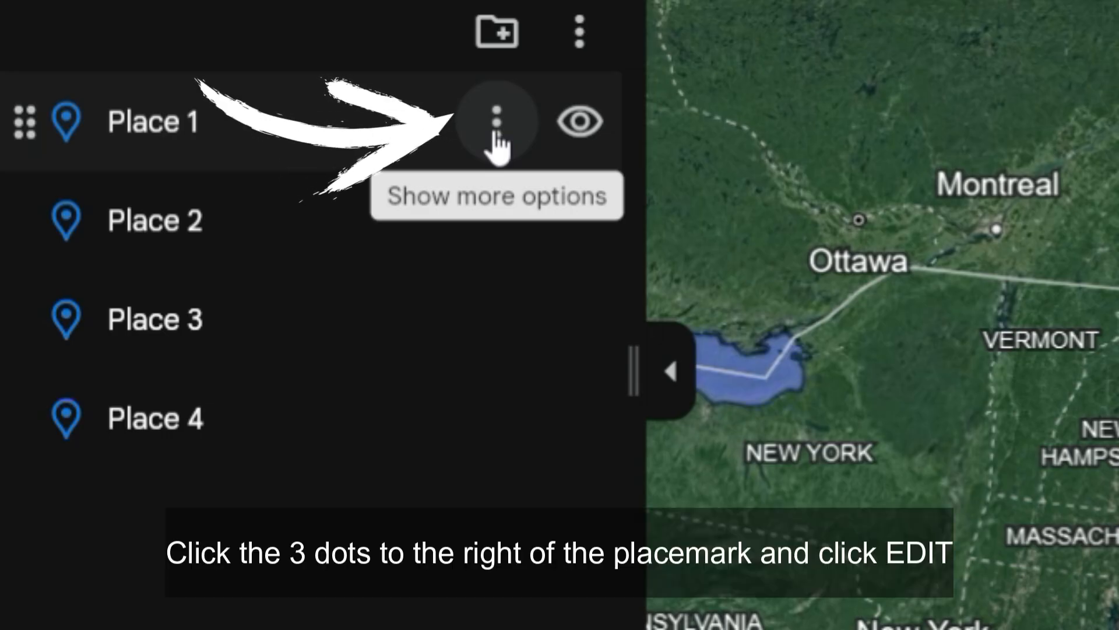
# Open Place 1 for editing and capture the Cape Breton Island map view as its saved view
pyautogui.click(496, 143)
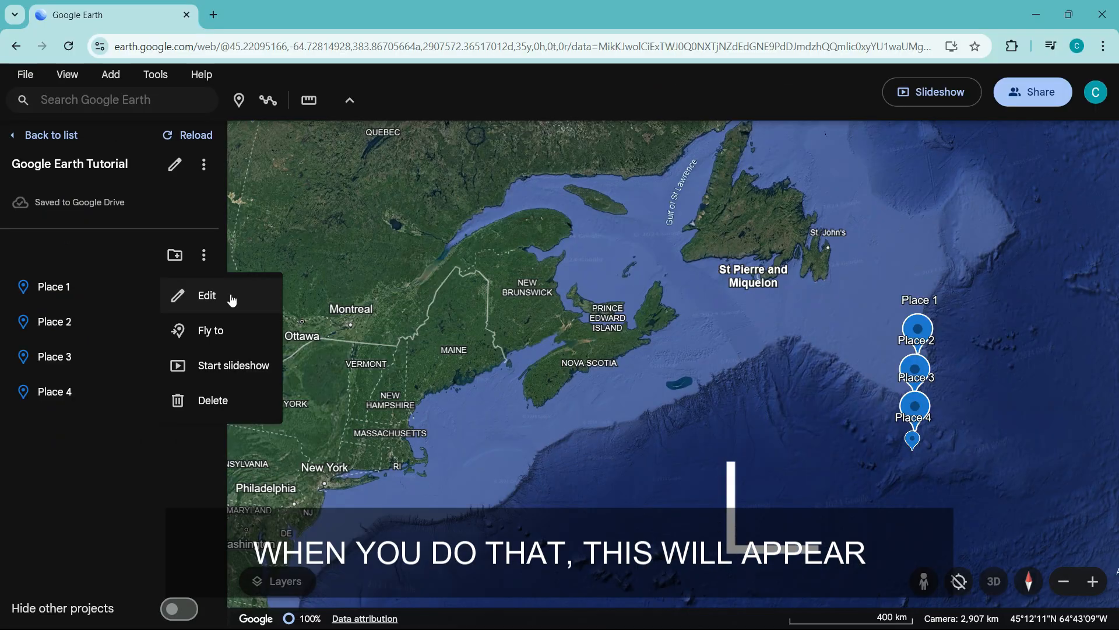
pyautogui.click(658, 160)
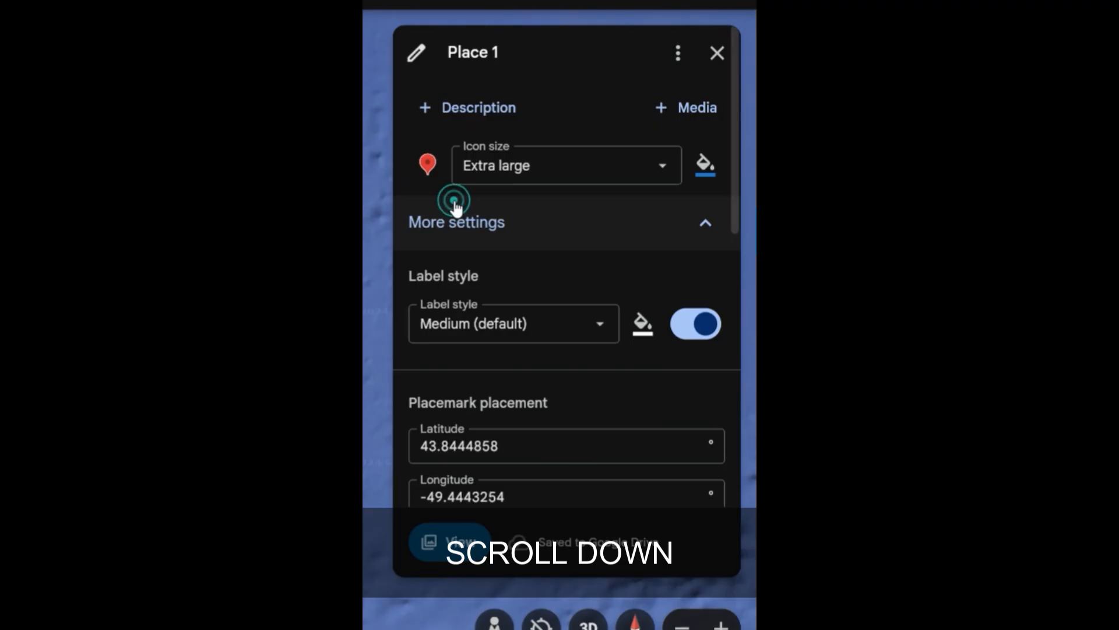
pyautogui.scroll(-10, 456, 205)
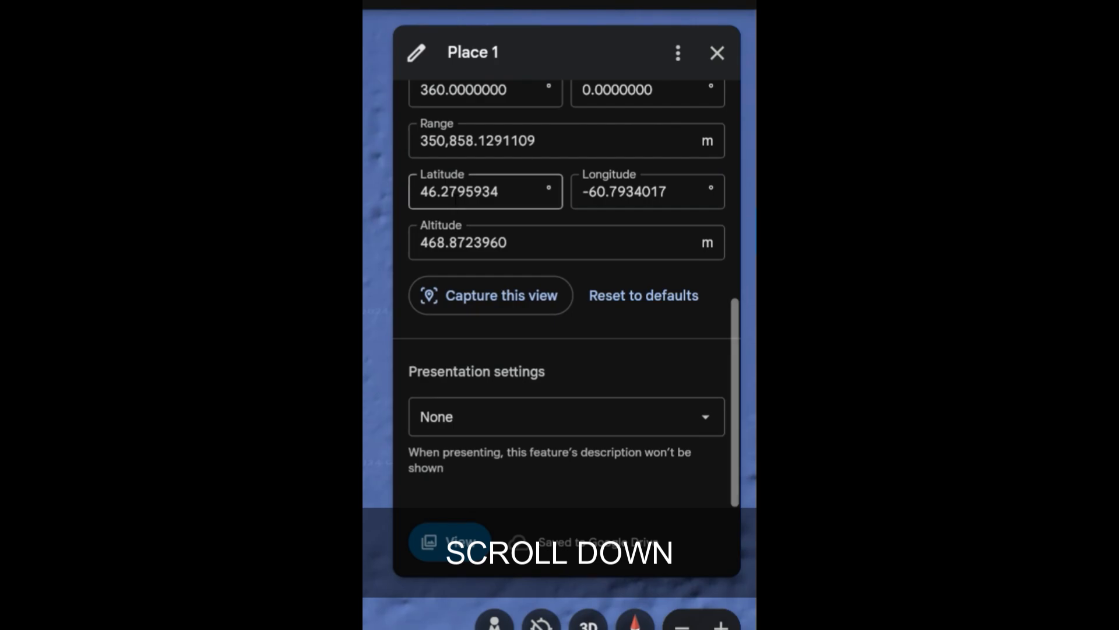
pyautogui.click(472, 308)
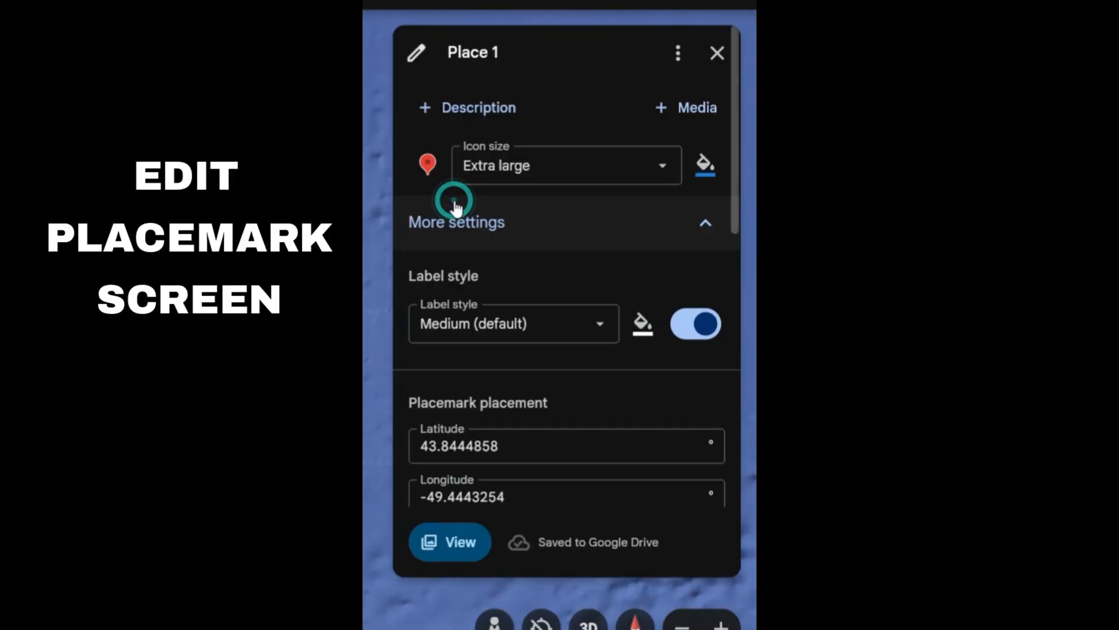
pyautogui.scroll(-10, 452, 200)
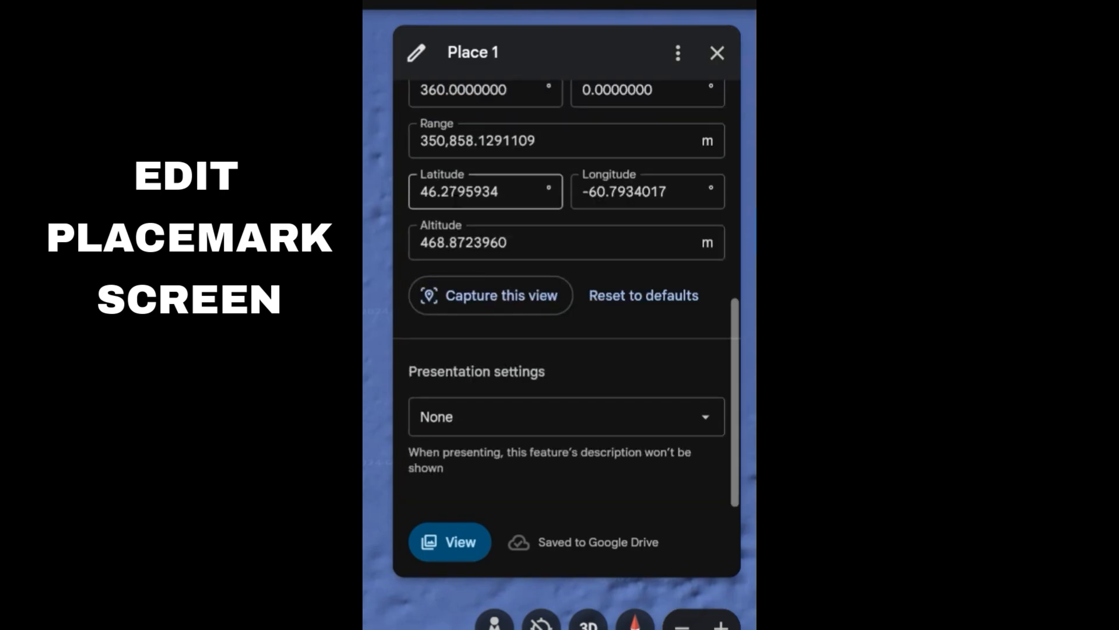
pyautogui.click(470, 303)
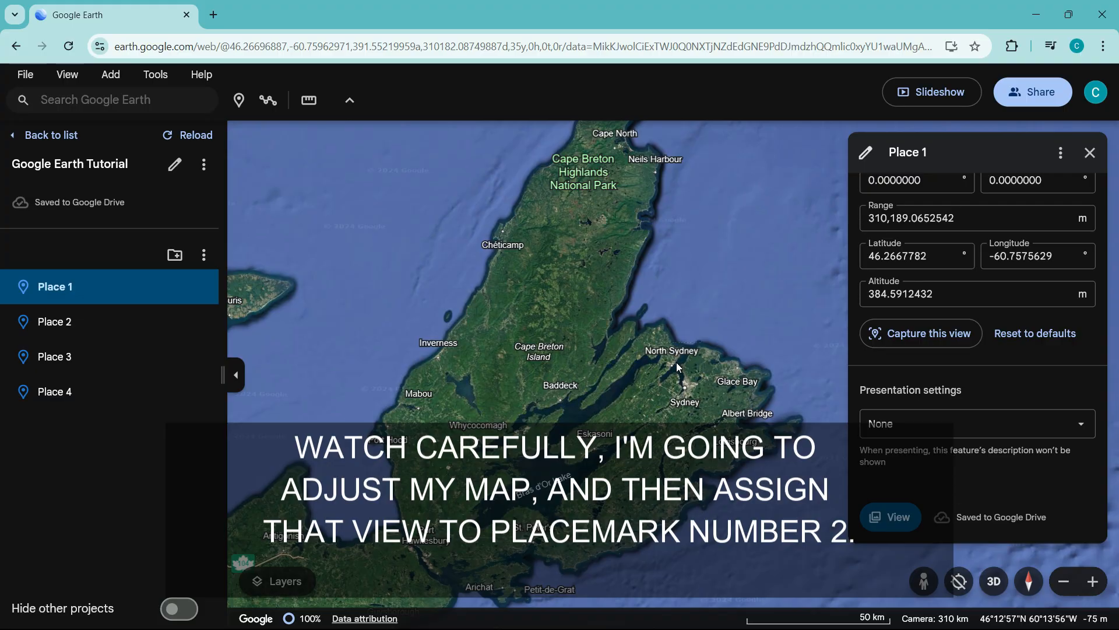
# Capture a close map view of North Sydney and Polar Bear Beach, camera at about 24 km, for Place 2
pyautogui.scroll(10, 670, 361)
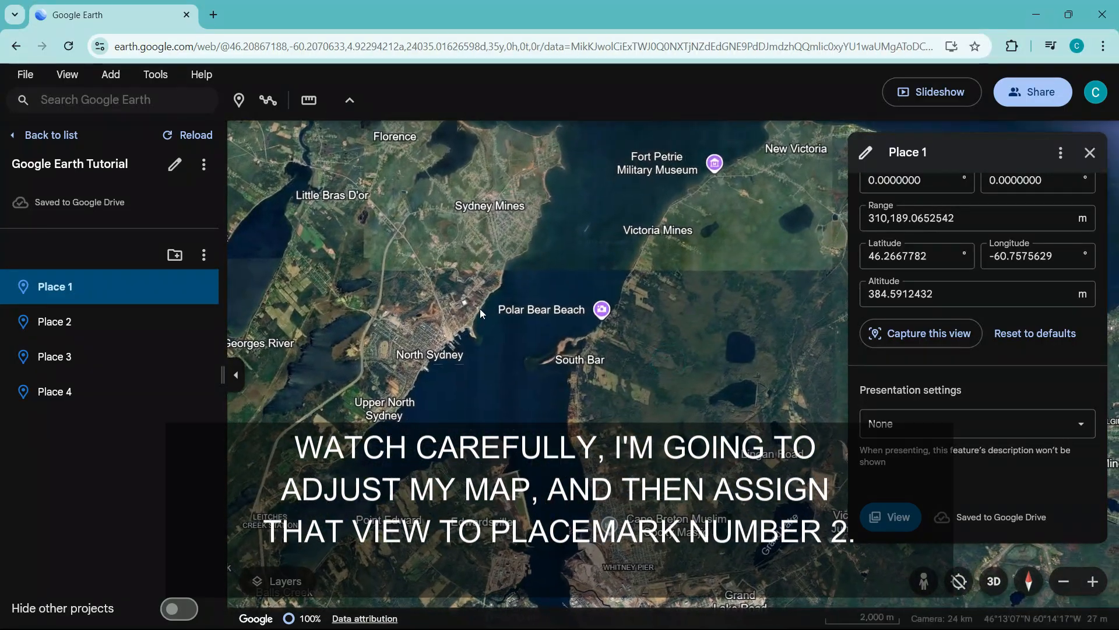
pyautogui.click(54, 323)
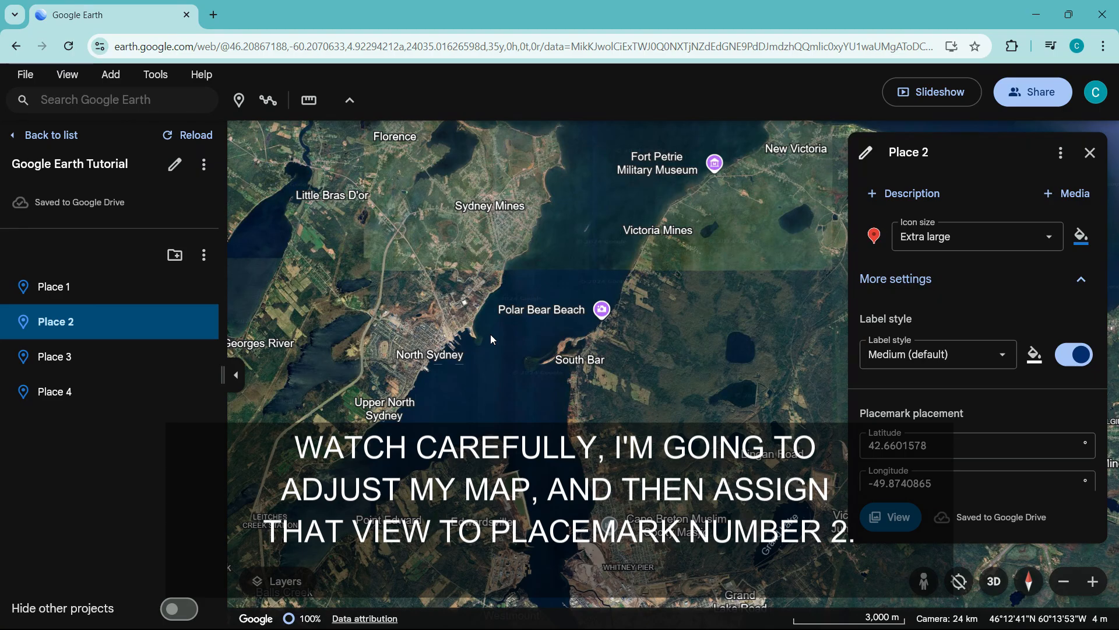
pyautogui.scroll(-5, 921, 350)
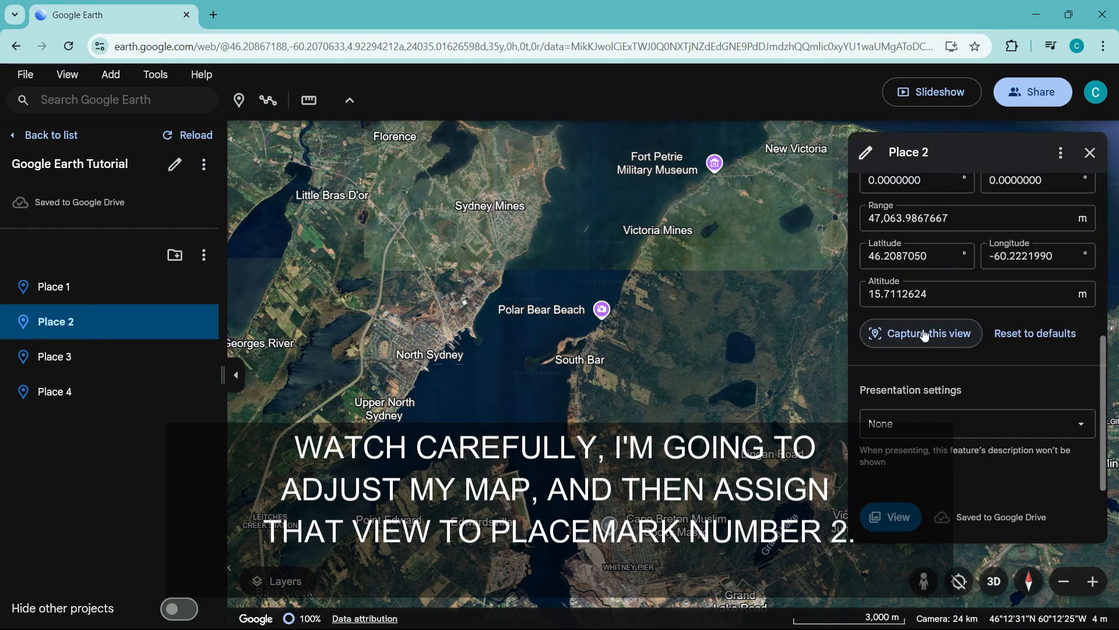
pyautogui.click(924, 336)
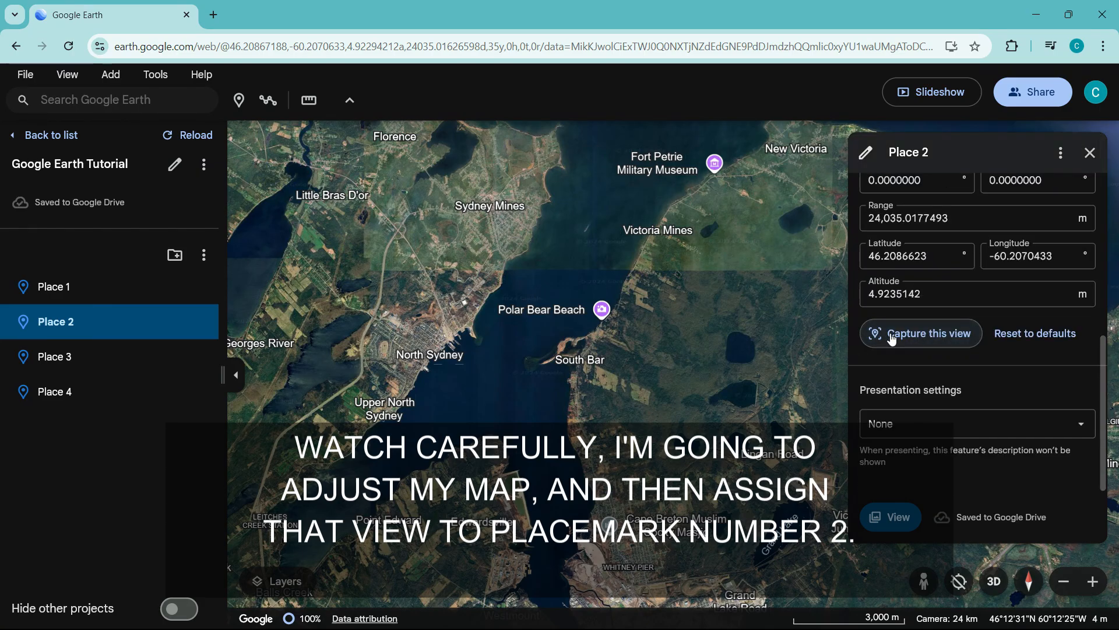
# Open Place 3 and rotate the map heading to about 301°, with the harbour between North Sydney and Edwardsville in view
pyautogui.click(82, 359)
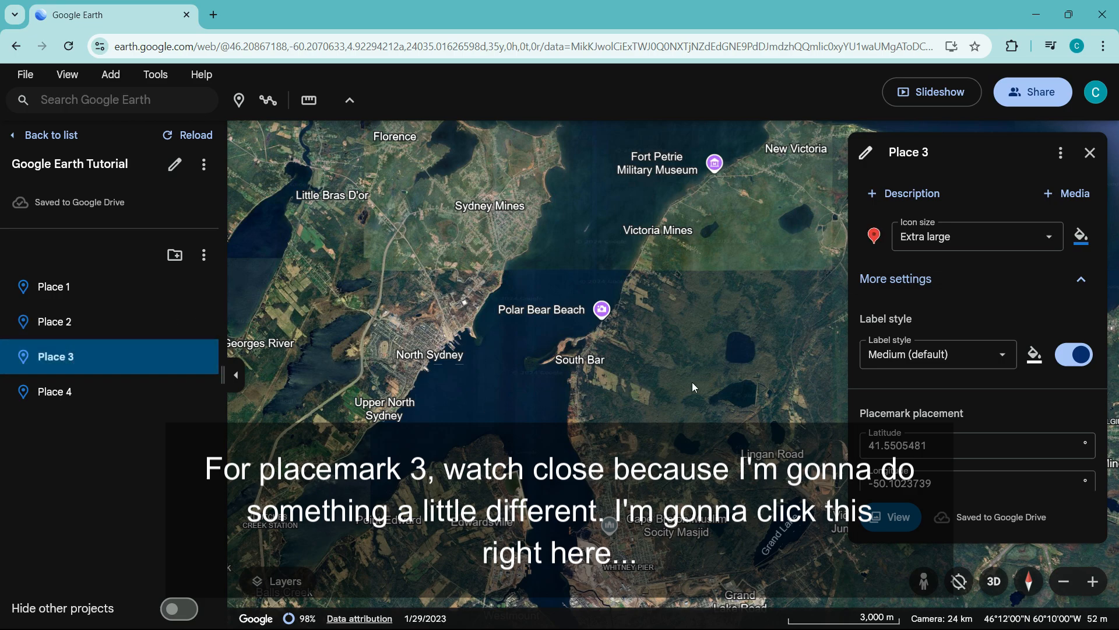
pyautogui.click(1028, 581)
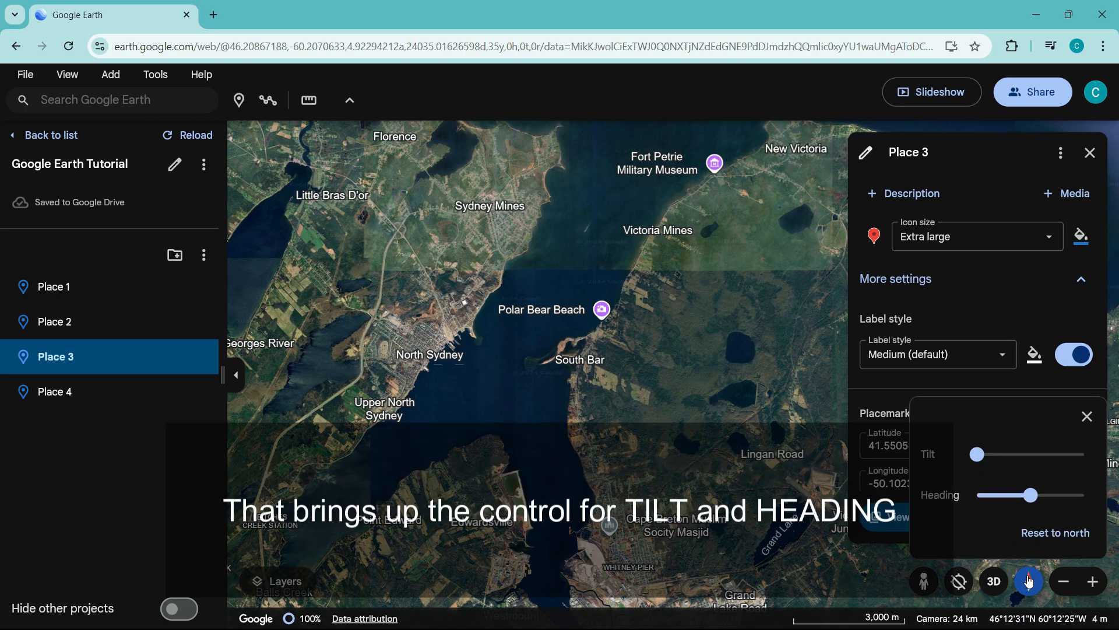
pyautogui.moveTo(1034, 502); pyautogui.dragTo(1008, 501)
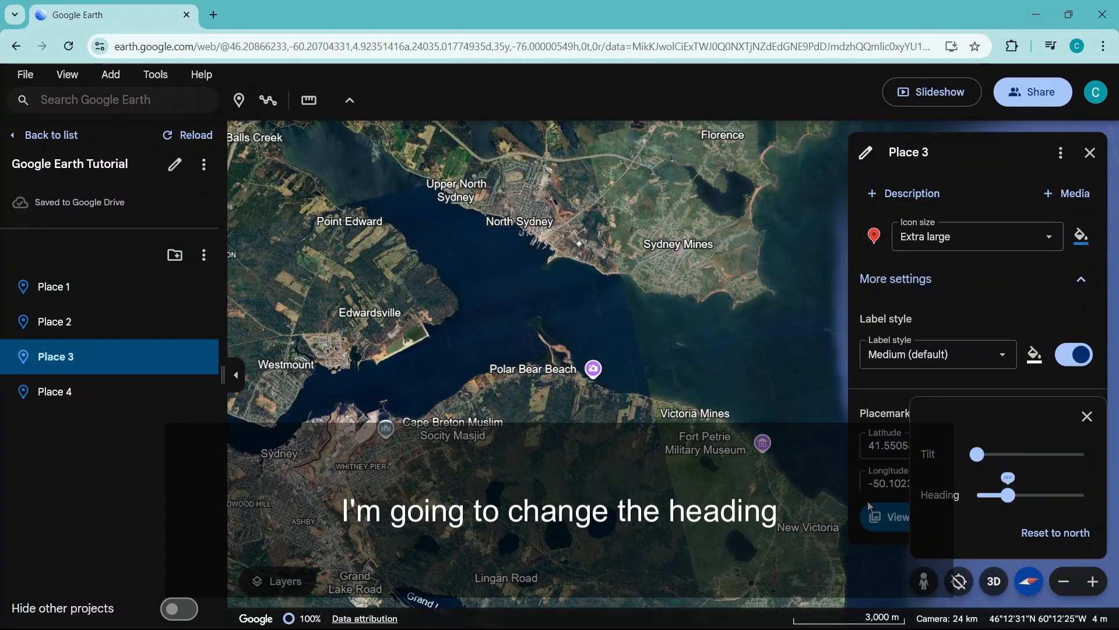
pyautogui.moveTo(754, 523); pyautogui.dragTo(758, 524)
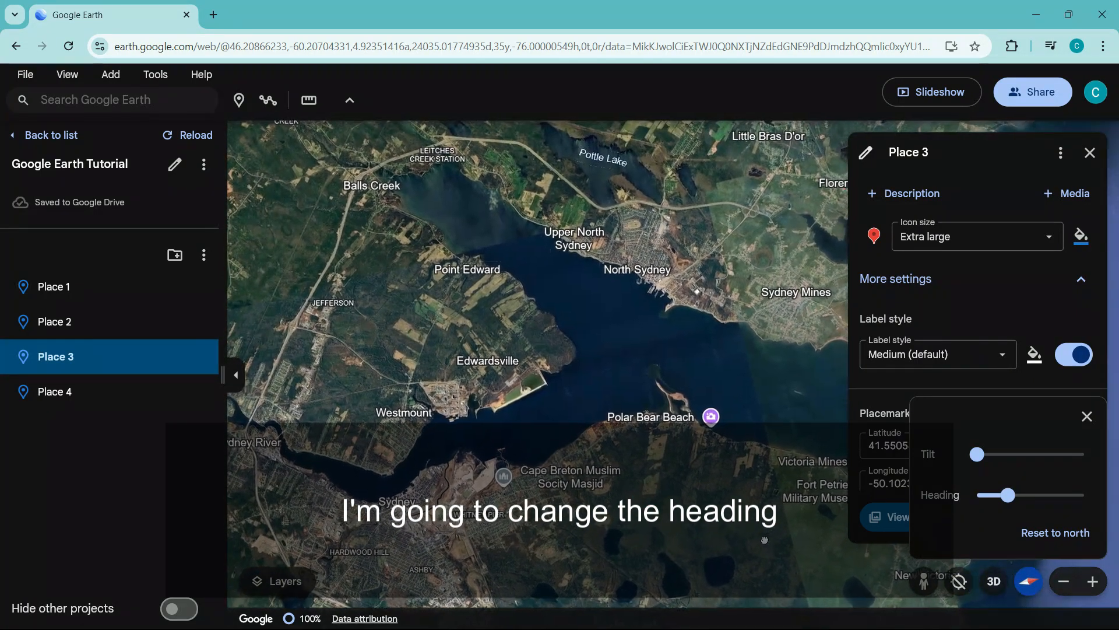
pyautogui.moveTo(1009, 496); pyautogui.dragTo(1013, 495)
pyautogui.moveTo(747, 539); pyautogui.dragTo(656, 539)
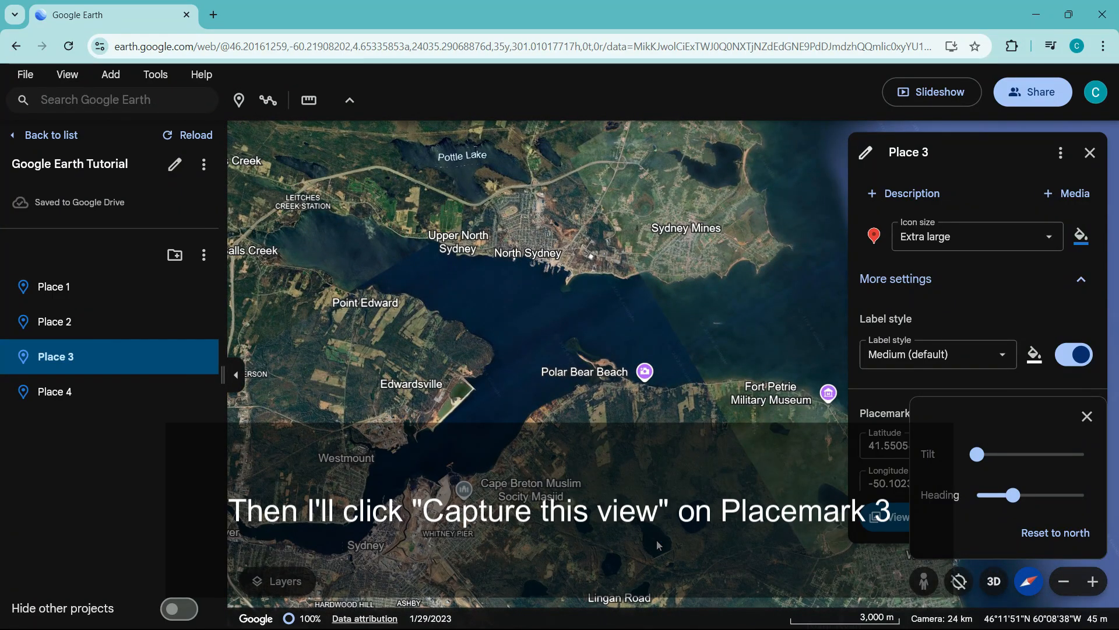
# Capture the rotated North Sydney harbour map view, at a heading of about 301°, as Place 3's camera view
pyautogui.click(1087, 417)
pyautogui.scroll(-1, 945, 331)
pyautogui.scroll(-3, 943, 330)
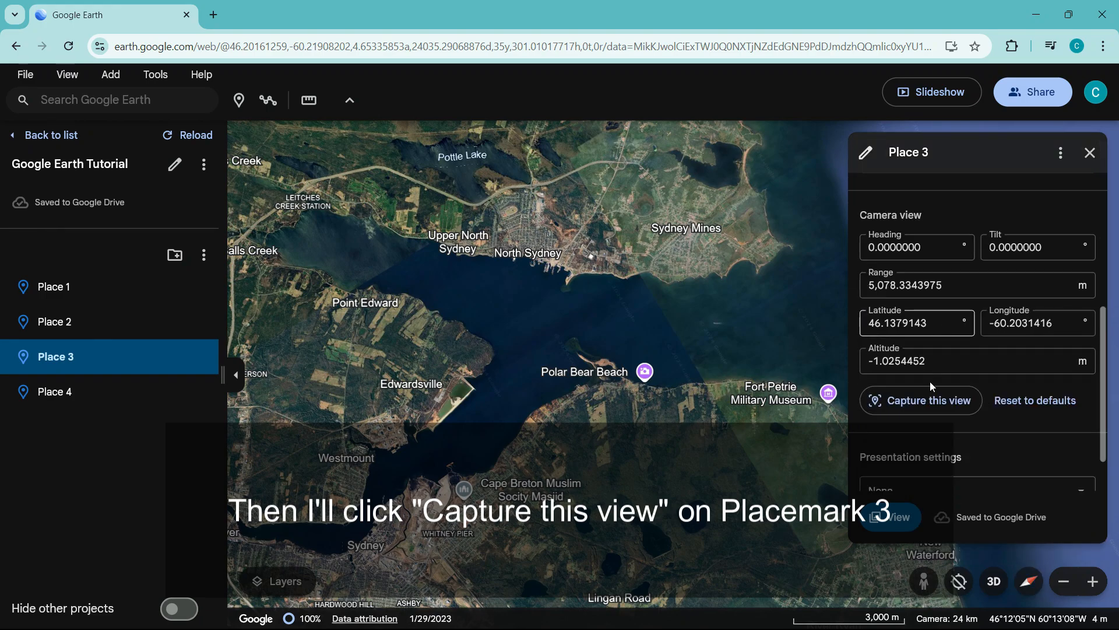
pyautogui.click(931, 403)
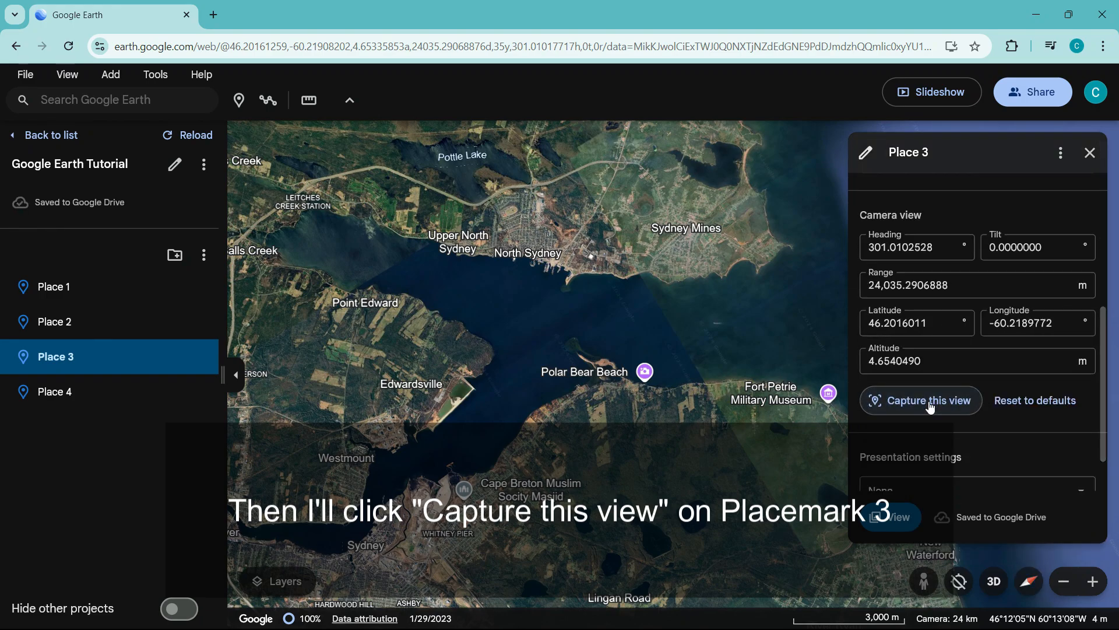
# Zoom in on Fort Petrie Military Museum, open Place 4 and tilt the map to about 77° toward the ocean
pyautogui.moveTo(793, 423); pyautogui.dragTo(582, 417)
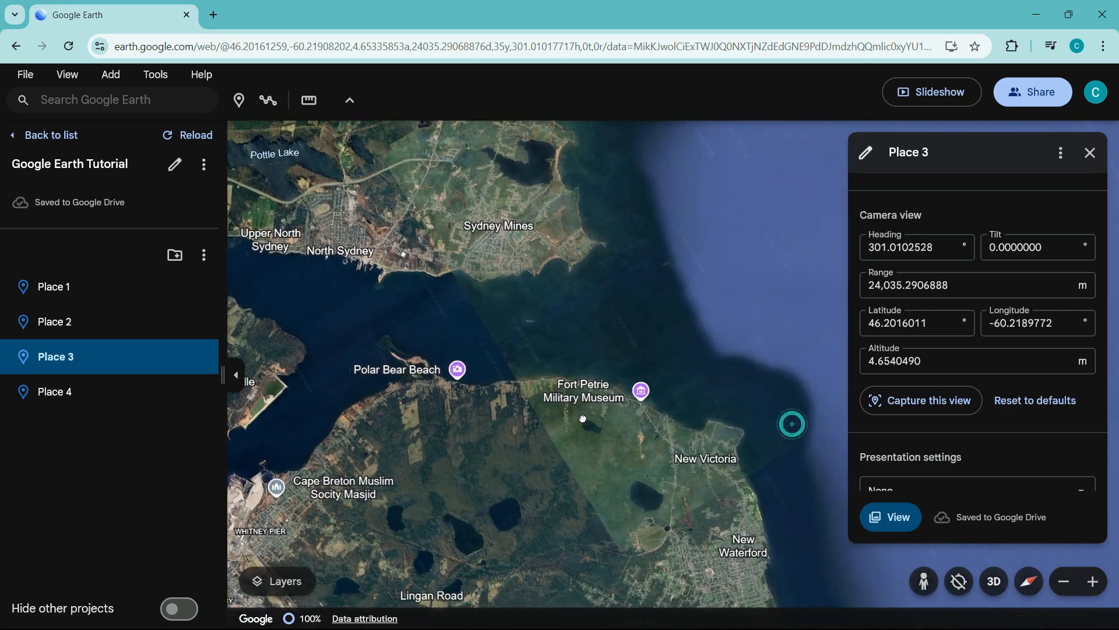
pyautogui.click(208, 390)
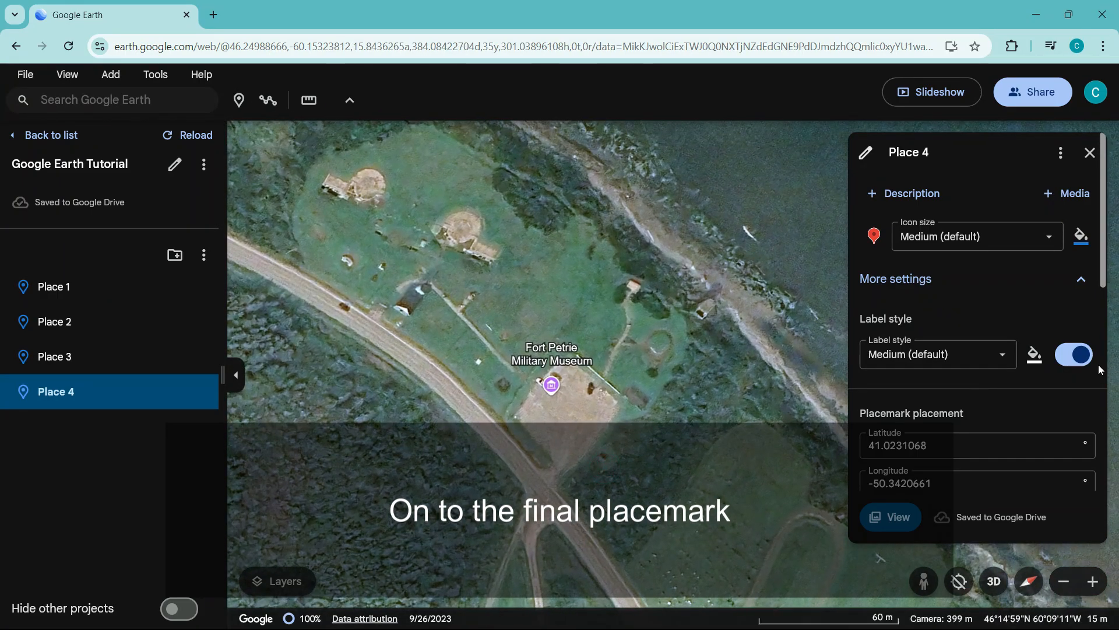
pyautogui.click(1027, 582)
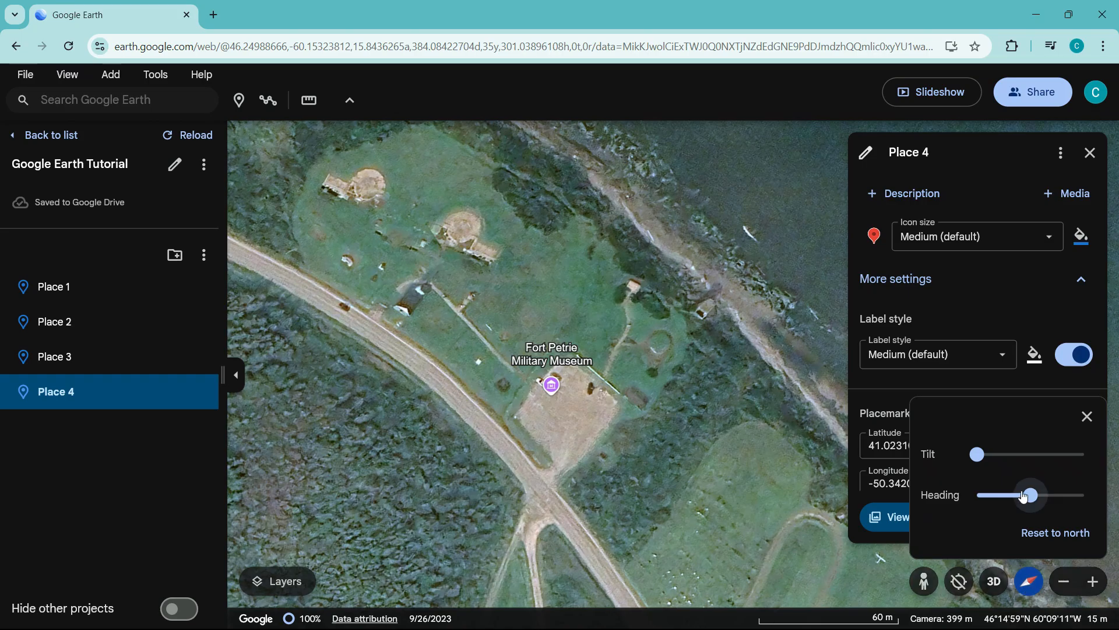
pyautogui.moveTo(982, 458); pyautogui.dragTo(1070, 456)
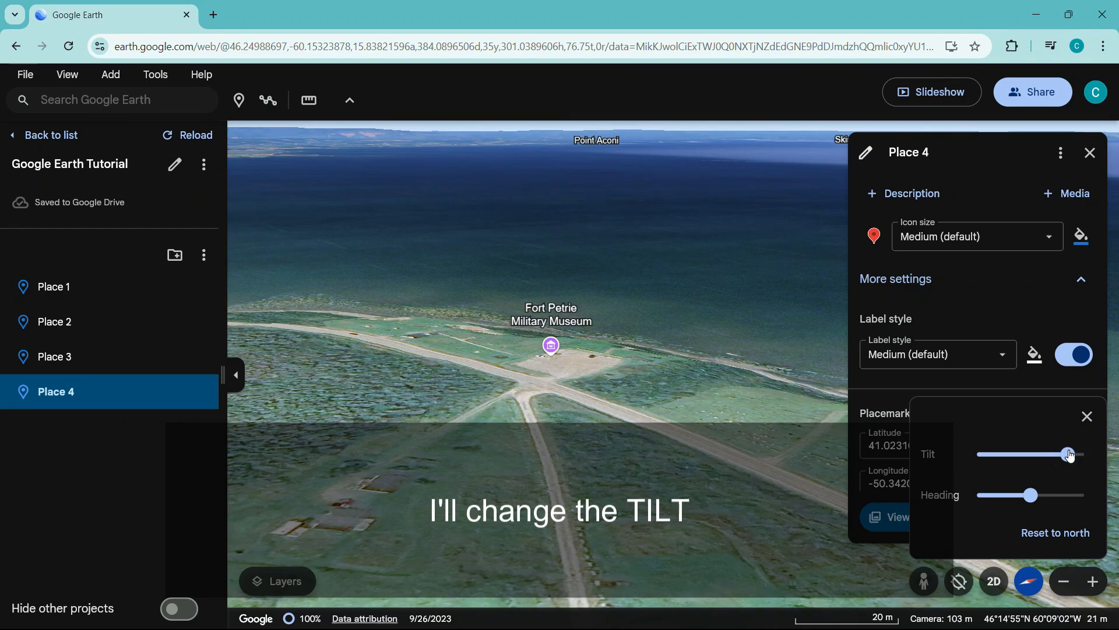
# Capture the tilted Fort Petrie Military Museum view as Place 4's camera view and close its details
pyautogui.click(1086, 415)
pyautogui.scroll(-5, 933, 362)
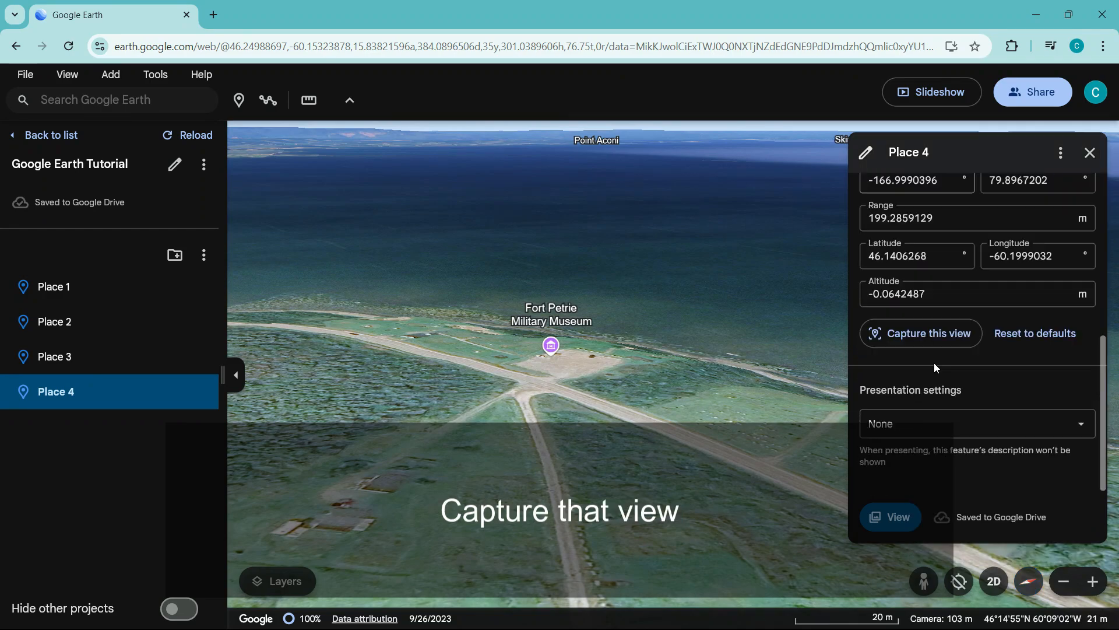
pyautogui.click(900, 333)
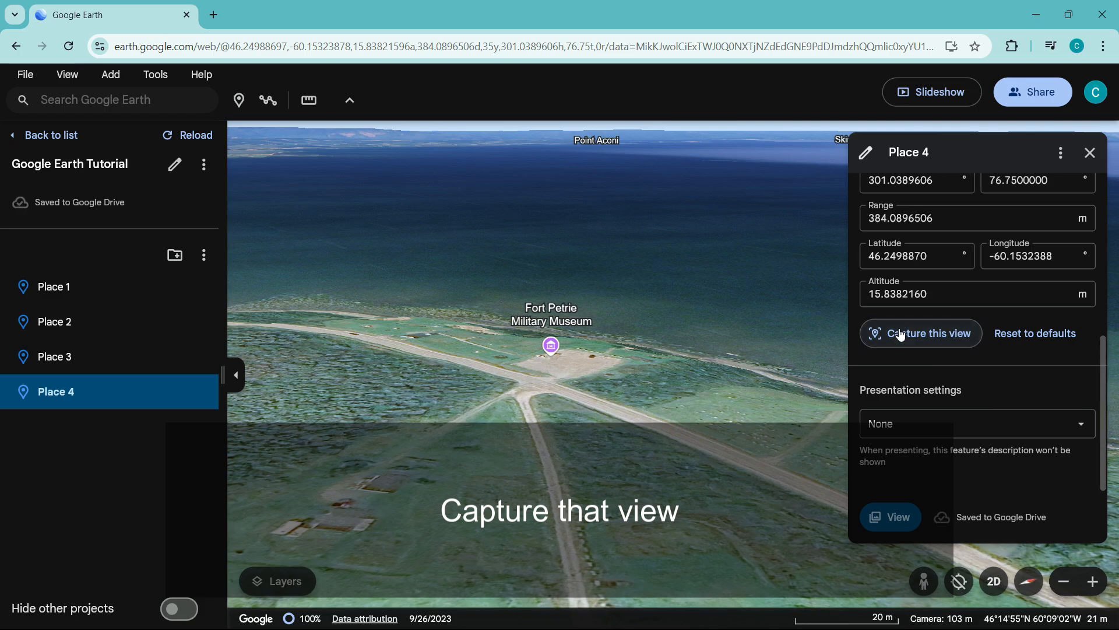
pyautogui.click(1090, 153)
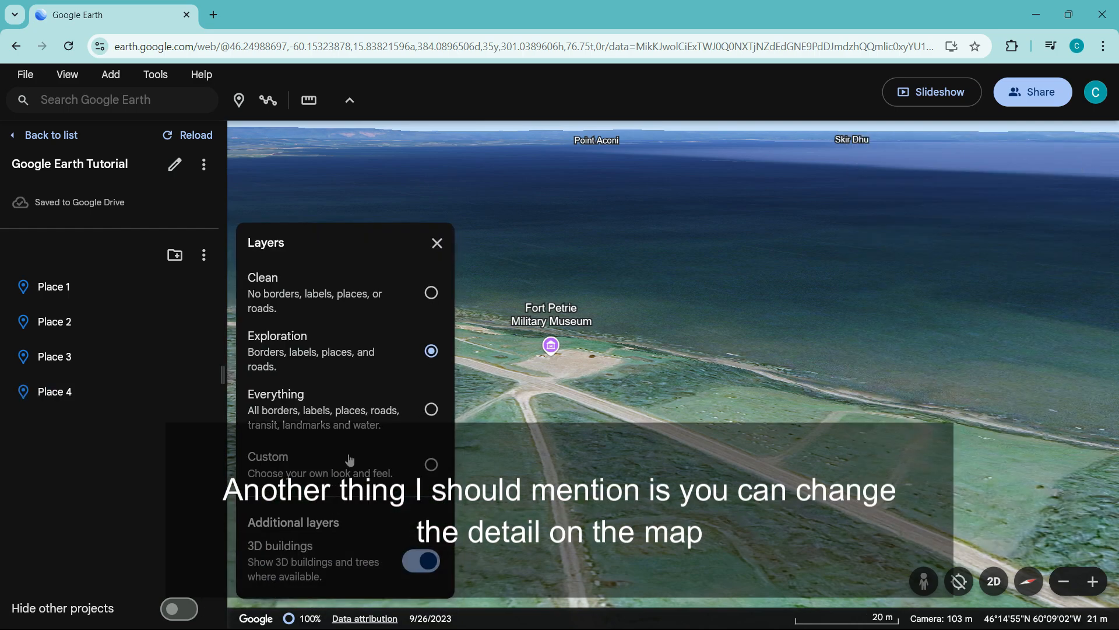
# Try the Clean, Exploration and Everything layer presets on the map
pyautogui.click(432, 291)
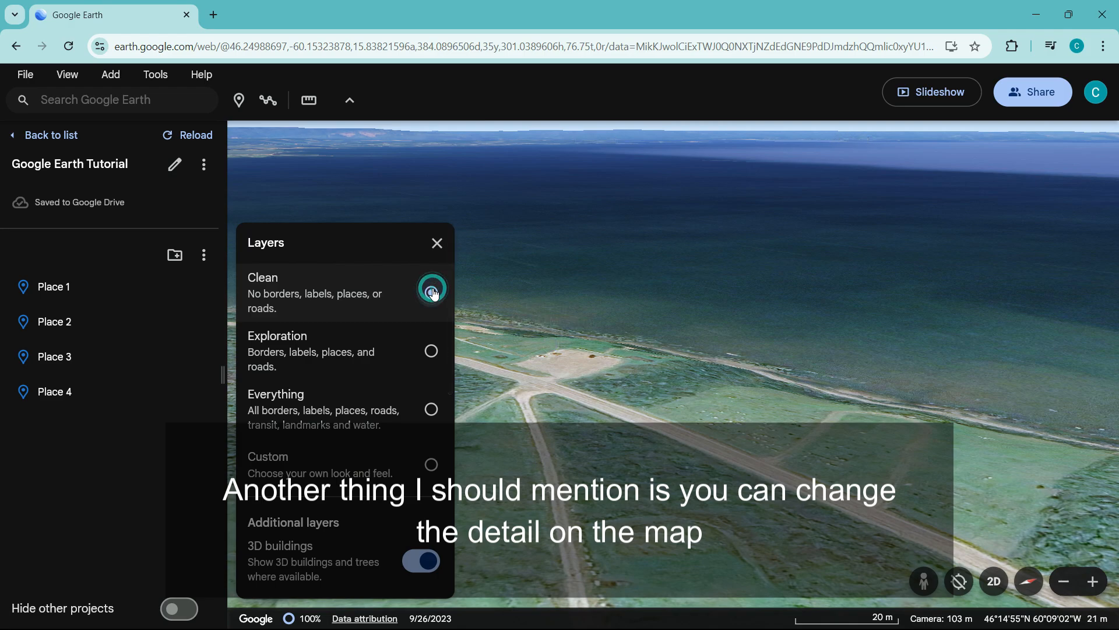
pyautogui.click(430, 353)
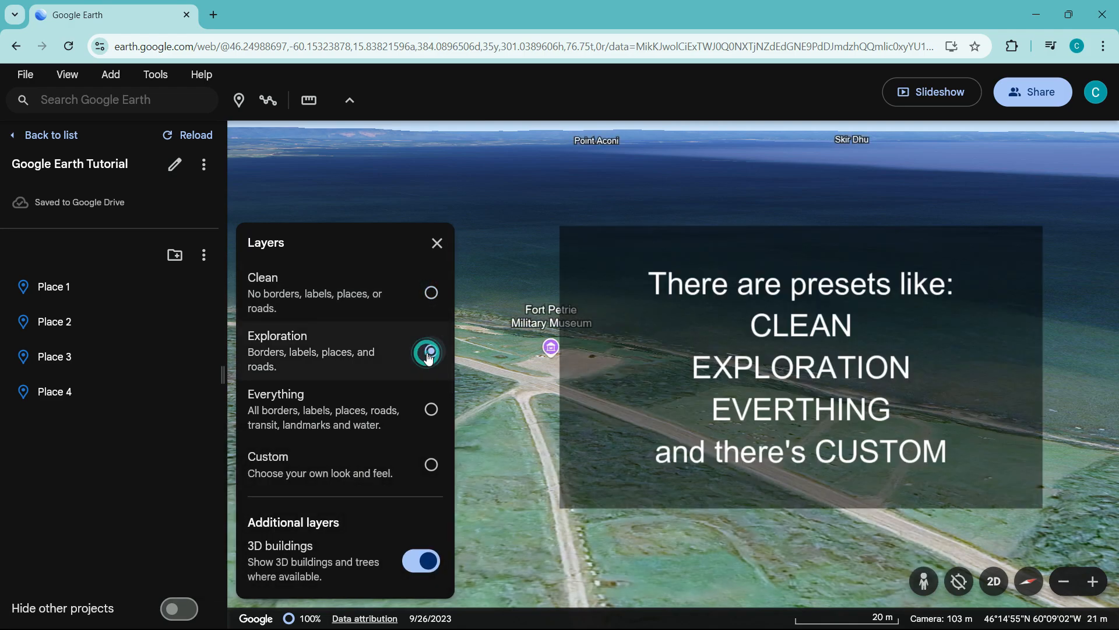
pyautogui.click(431, 412)
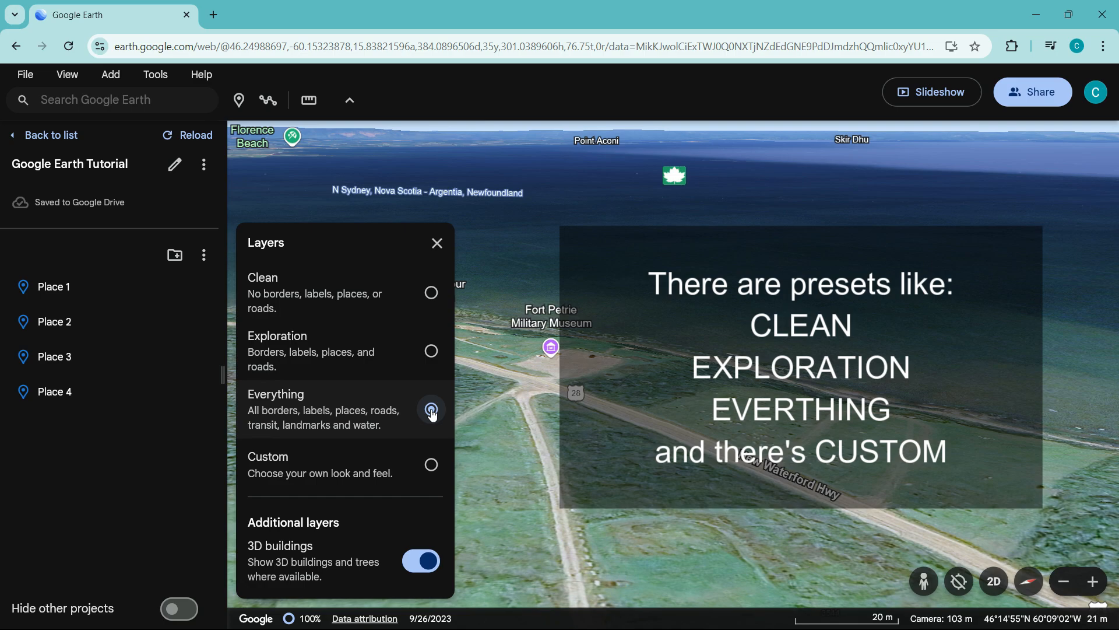
# Try the Custom layer preset, look through its options and the additional layers, and return to the Exploration preset
pyautogui.click(431, 465)
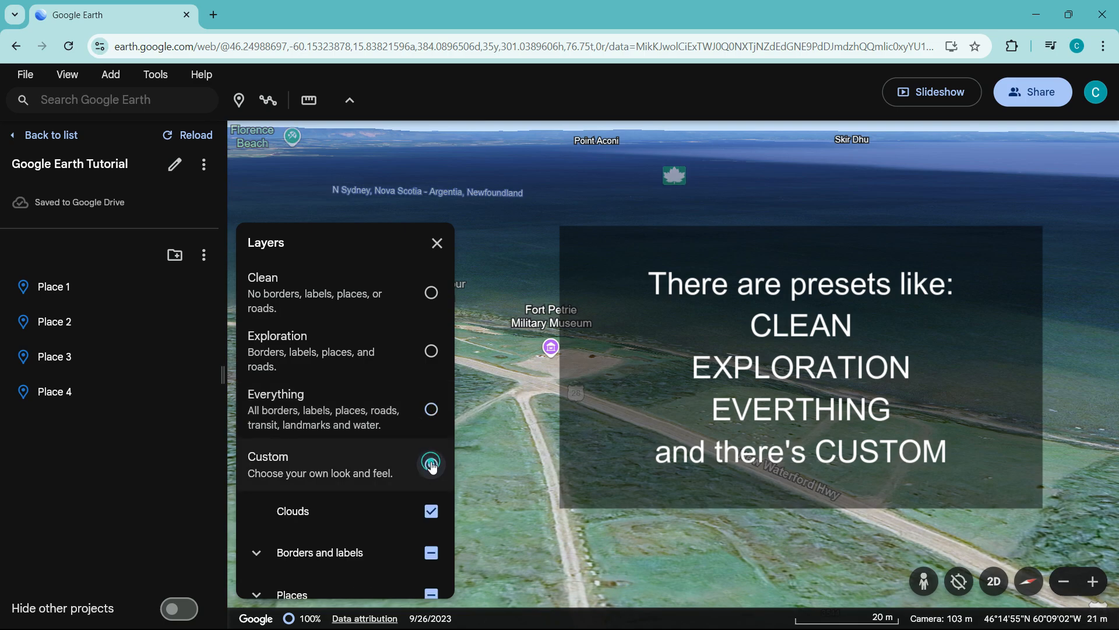
pyautogui.scroll(-3, 369, 514)
pyautogui.scroll(-5, 369, 514)
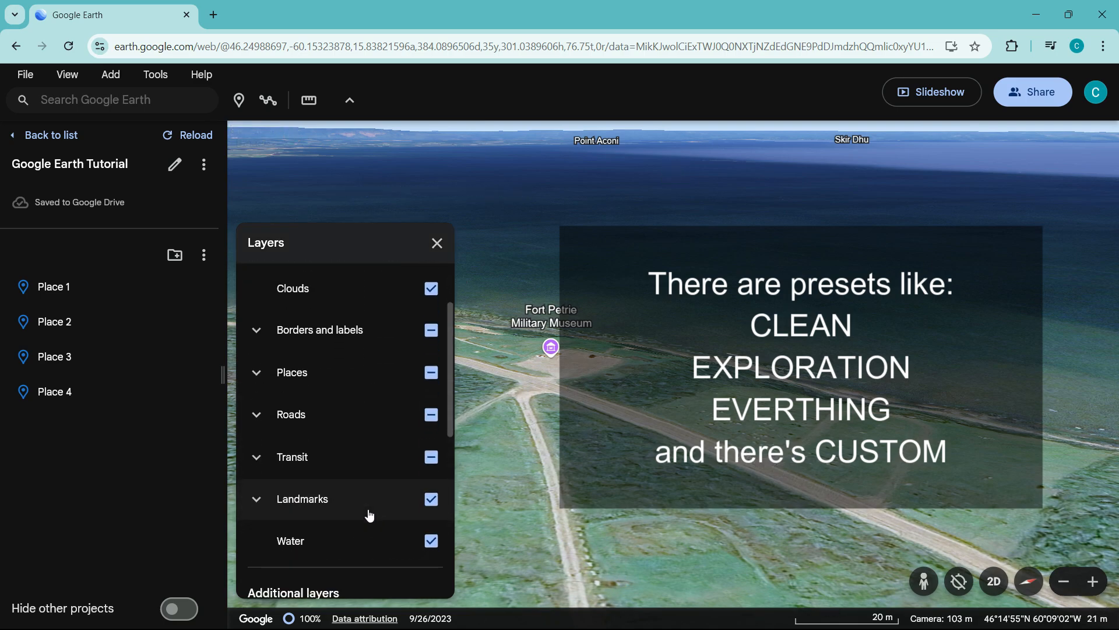
pyautogui.scroll(-3, 369, 515)
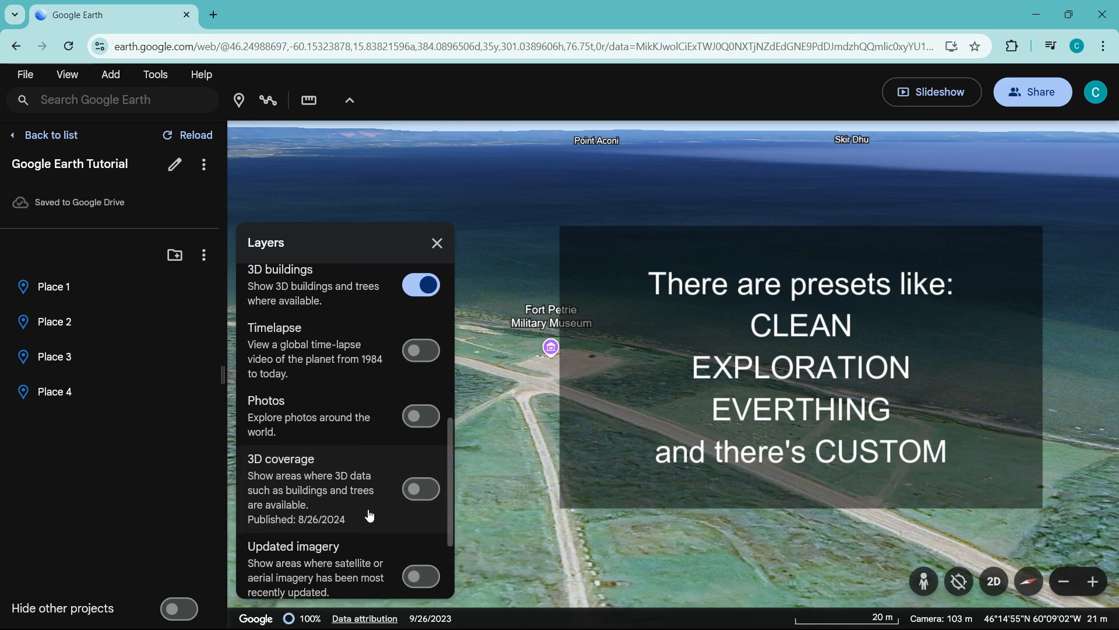
pyautogui.scroll(10, 369, 514)
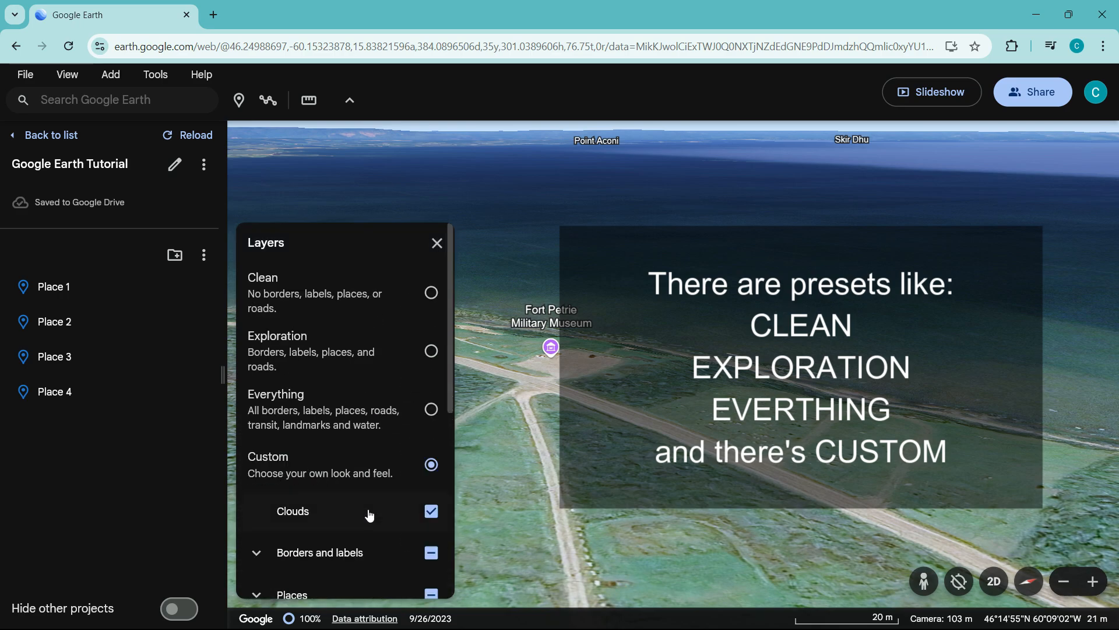
pyautogui.click(432, 350)
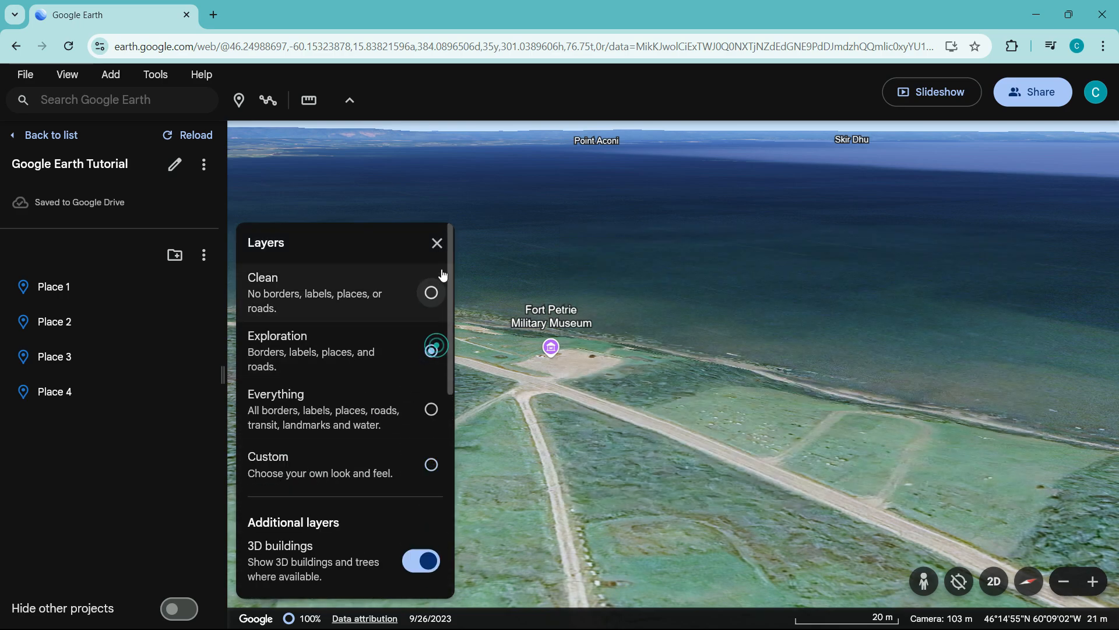
pyautogui.click(437, 243)
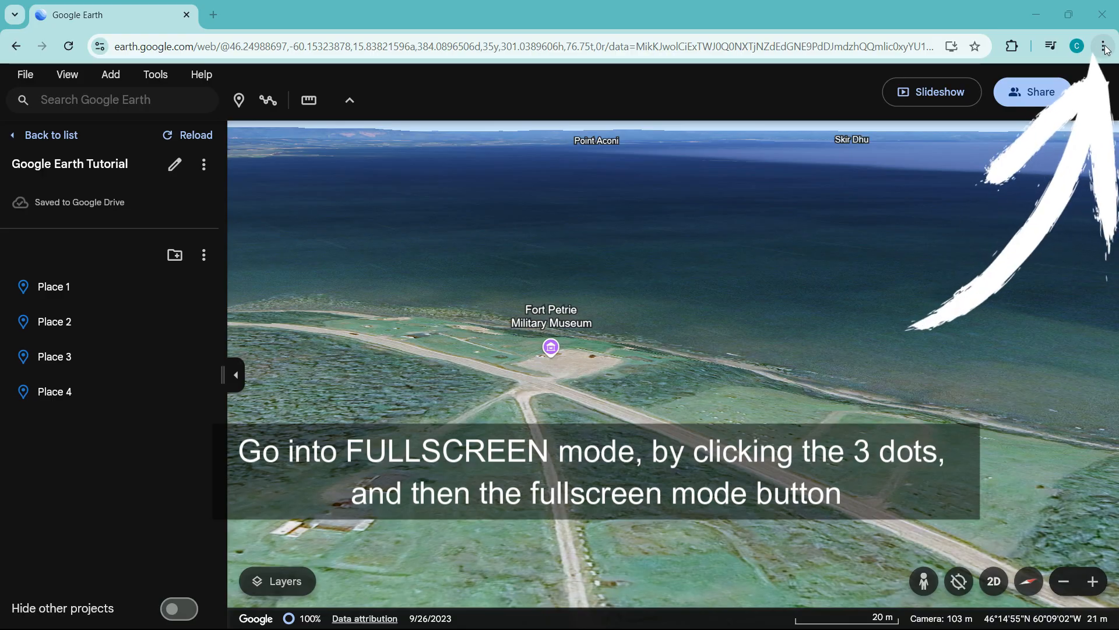
# Put the browser into full-screen mode and hide the project sidebar
pyautogui.click(1104, 46)
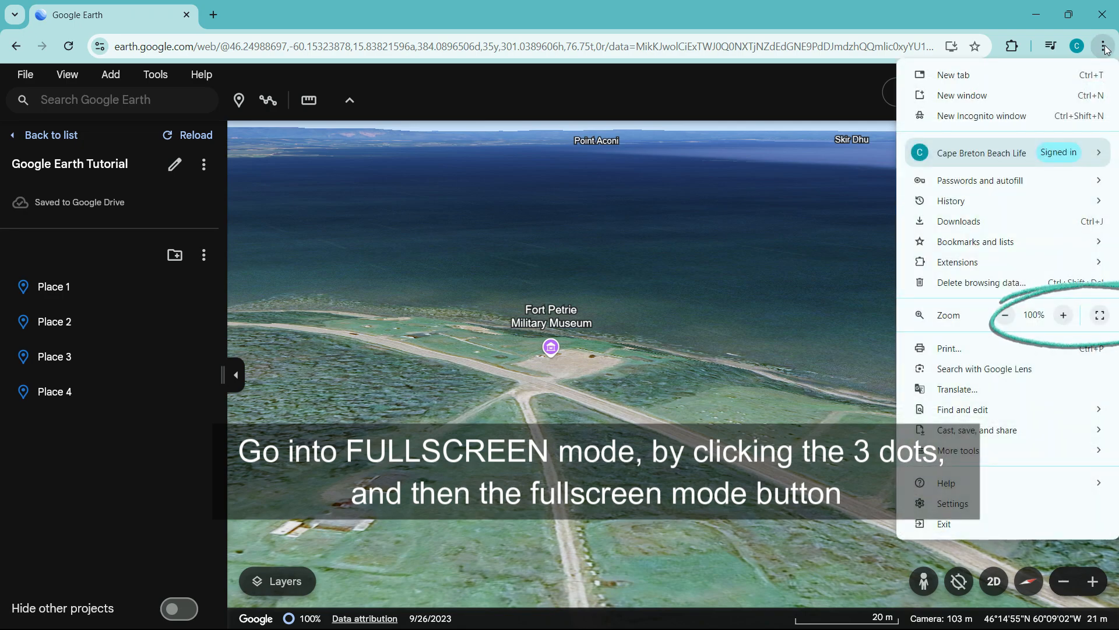
pyautogui.click(1100, 315)
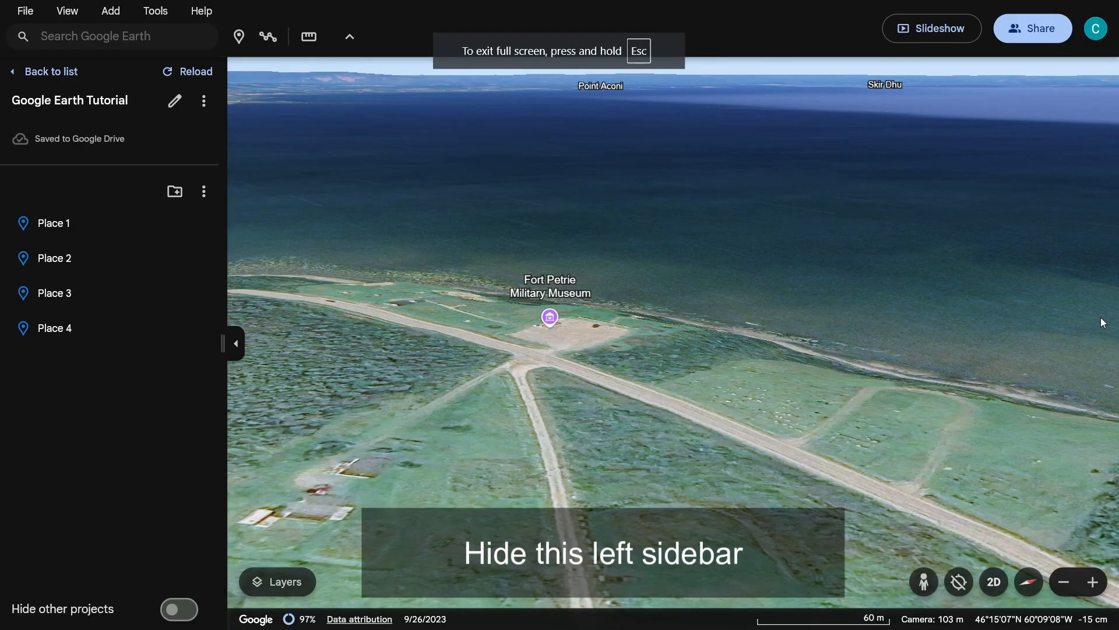
pyautogui.click(235, 343)
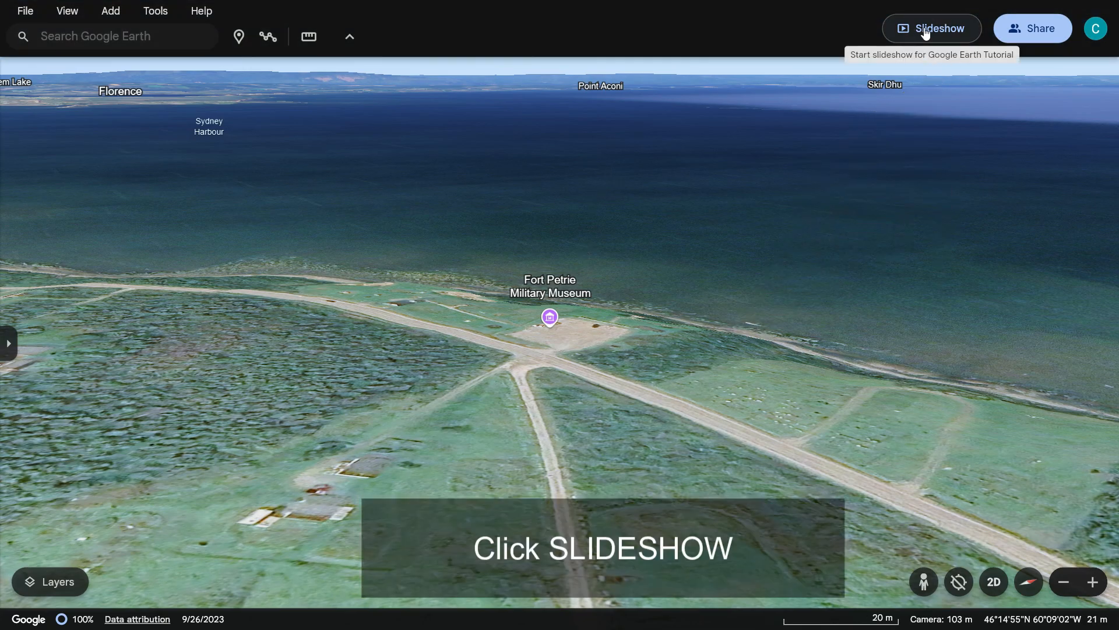
# Start the project's slideshow and advance from Place 1 through to Place 4
pyautogui.click(925, 30)
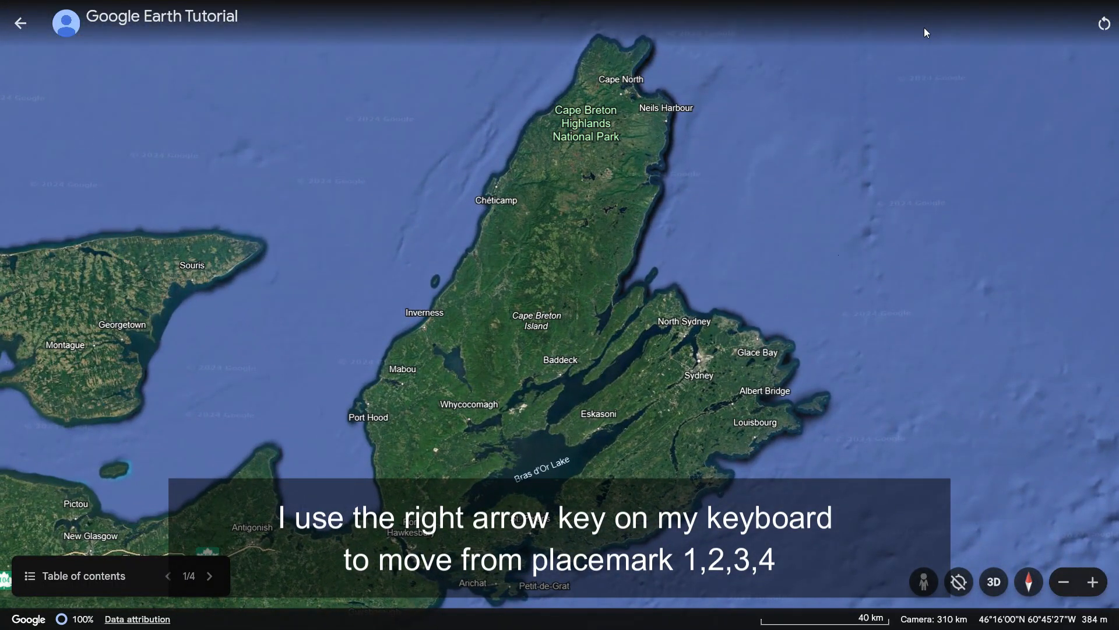
pyautogui.press('Right')
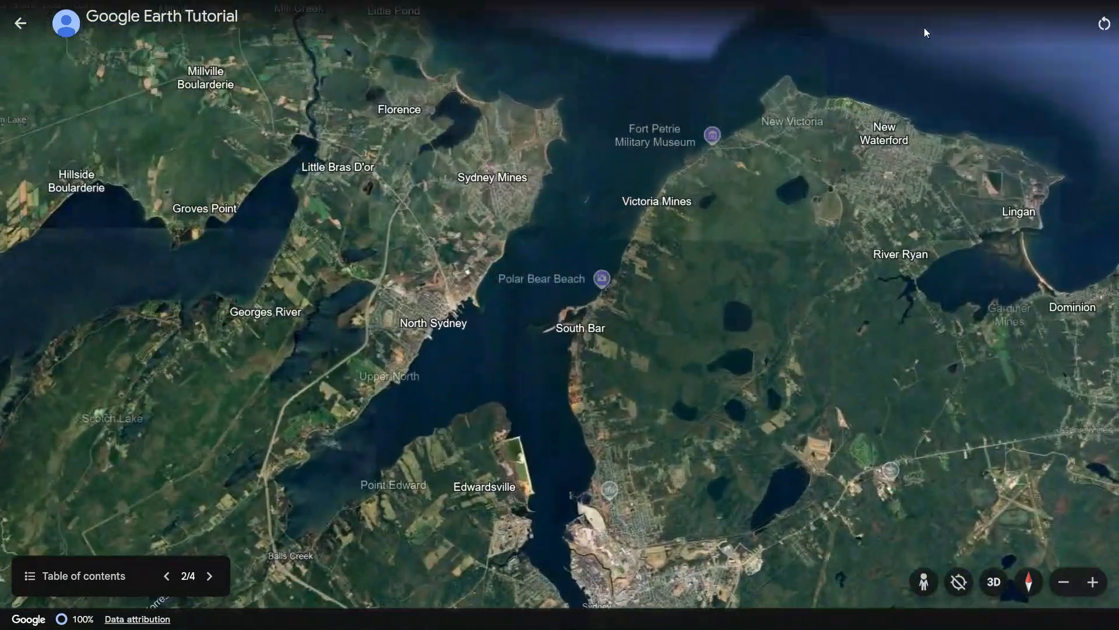
pyautogui.press('Right')
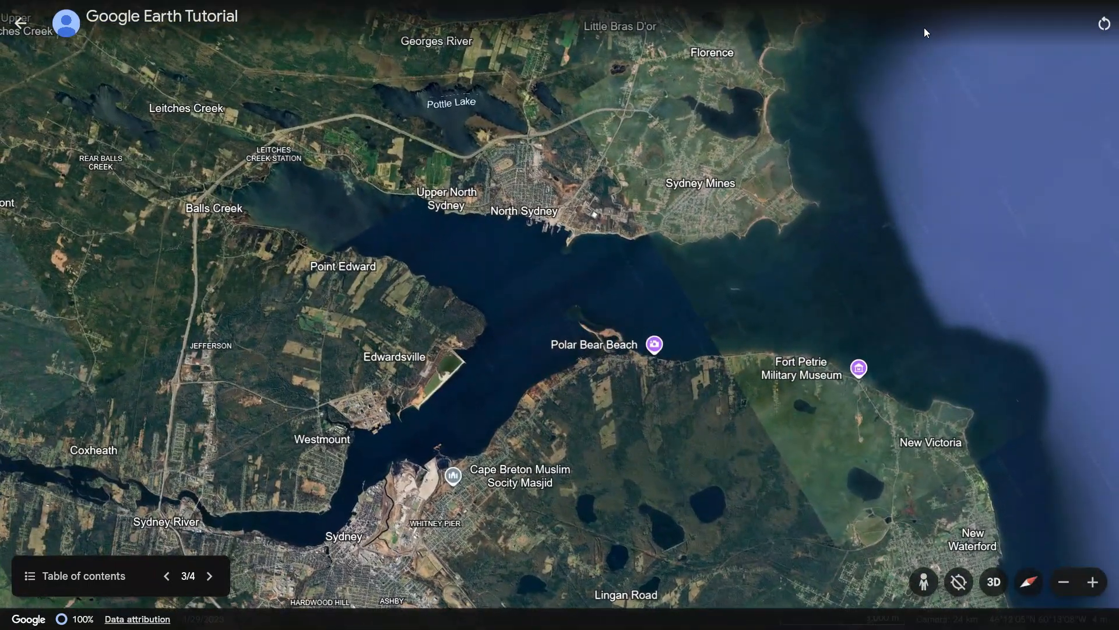
pyautogui.press('Right')
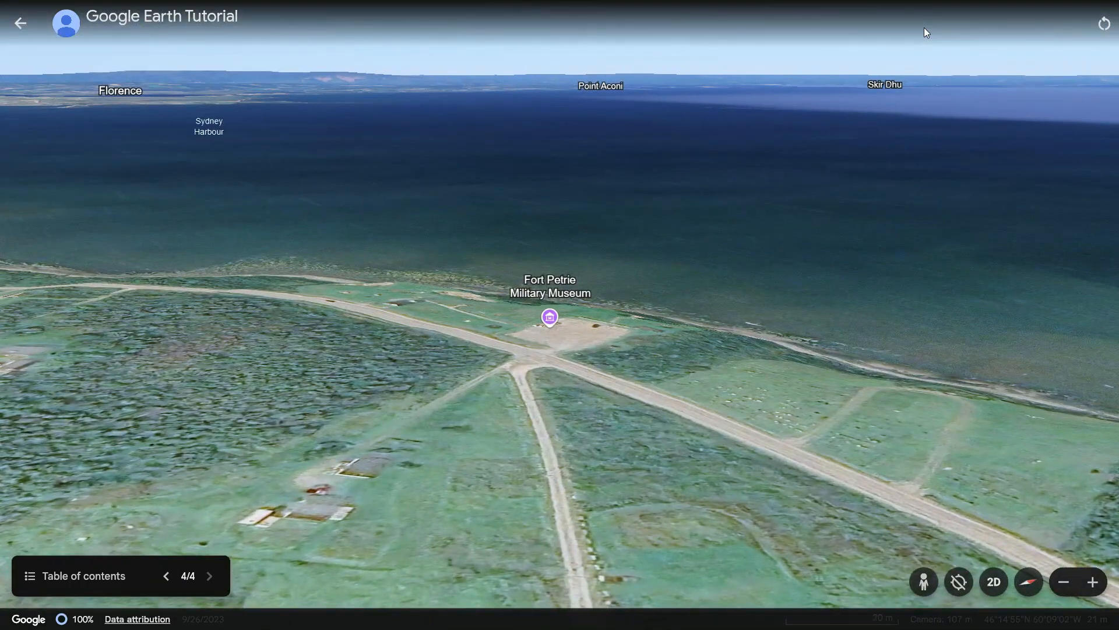
# Go back through the slideshow in reverse from Place 4 to Place 1
pyautogui.press('Left')
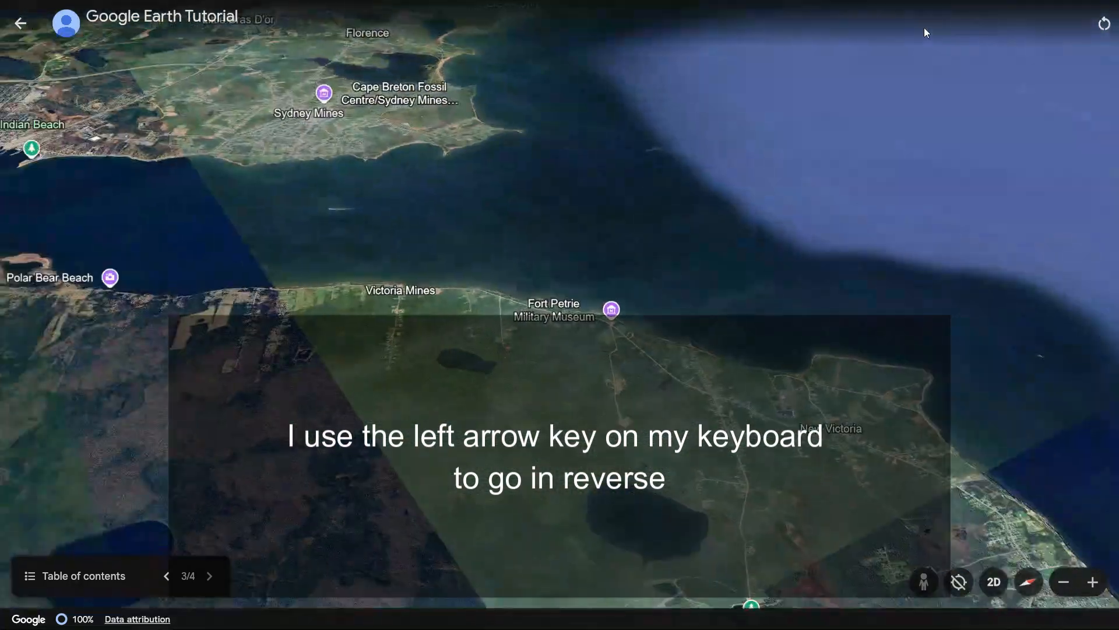
pyautogui.press('Left')
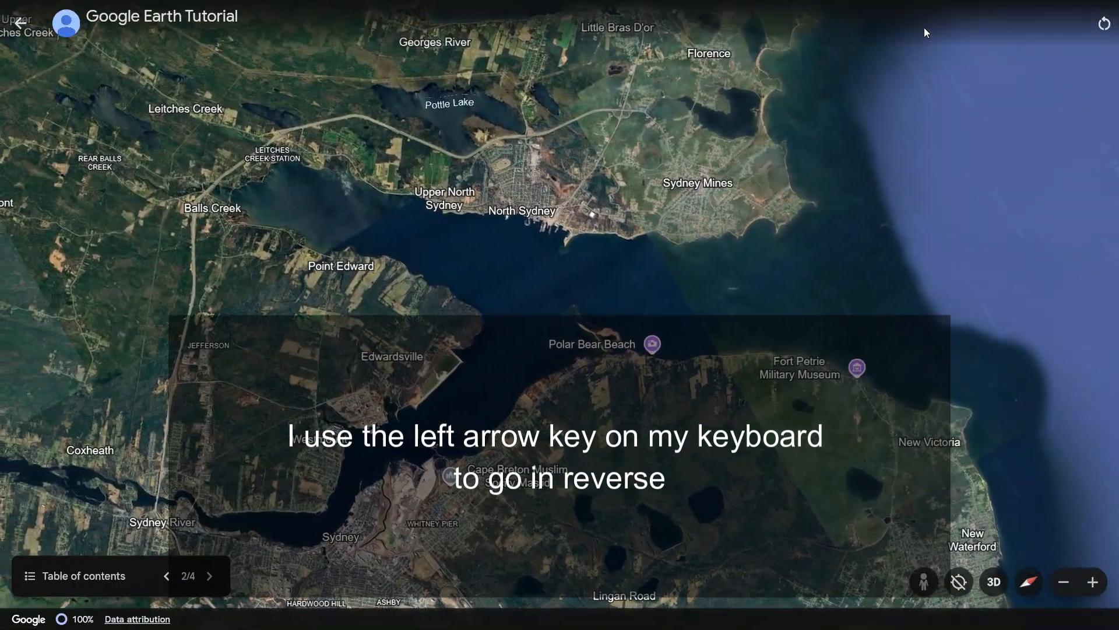
pyautogui.press('Left')
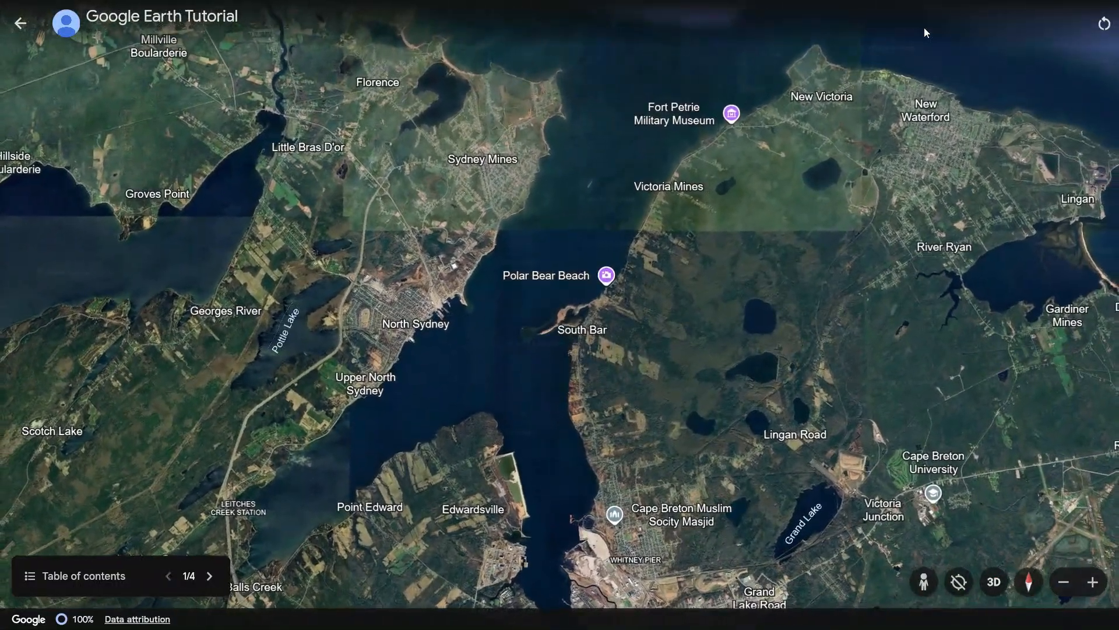